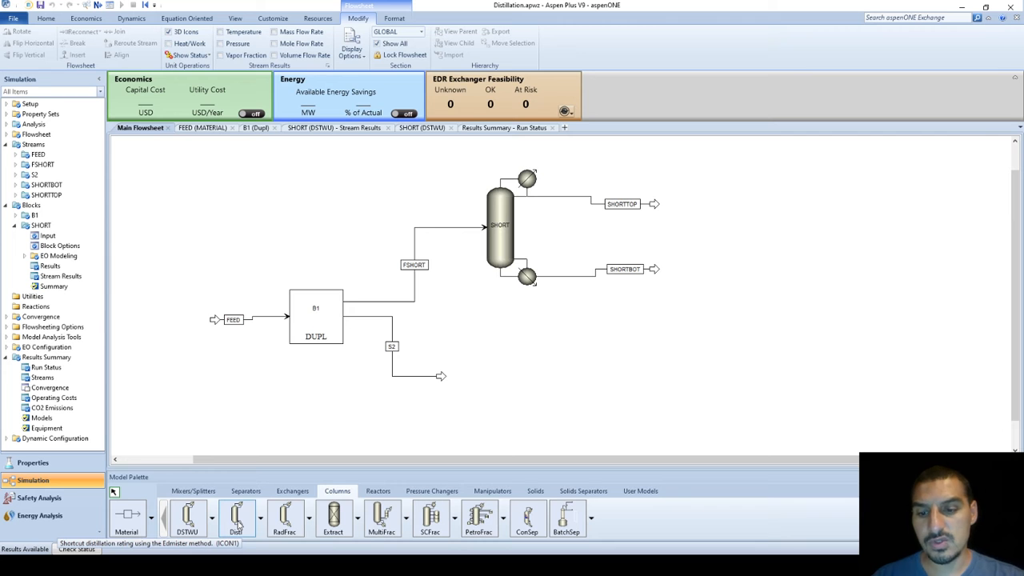
# Place Distl column B2 below the shortcut column, with top product S1, bottom product S3, and S2 as feed
pyautogui.click(238, 524)
pyautogui.click(509, 372)
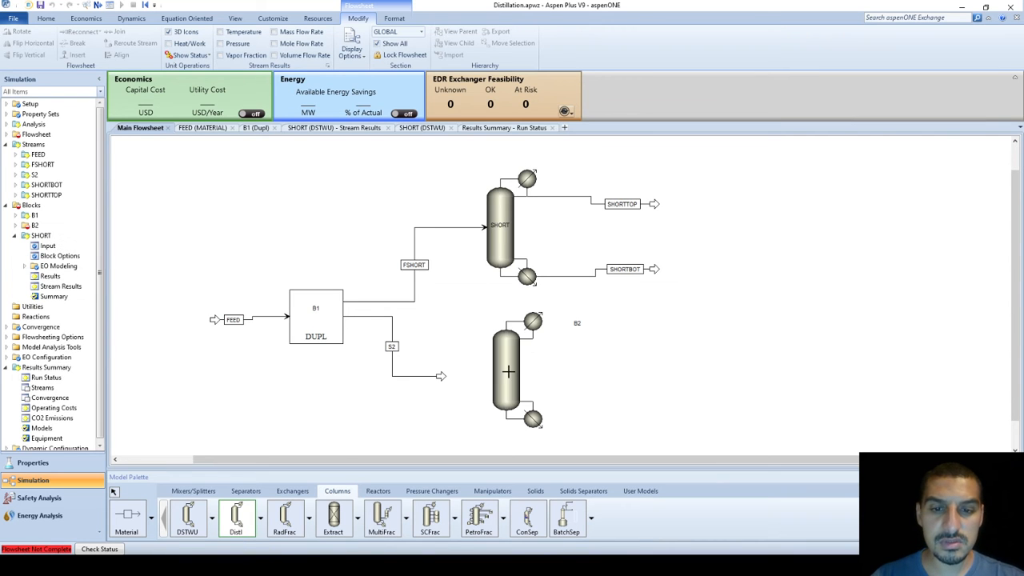
pyautogui.click(128, 519)
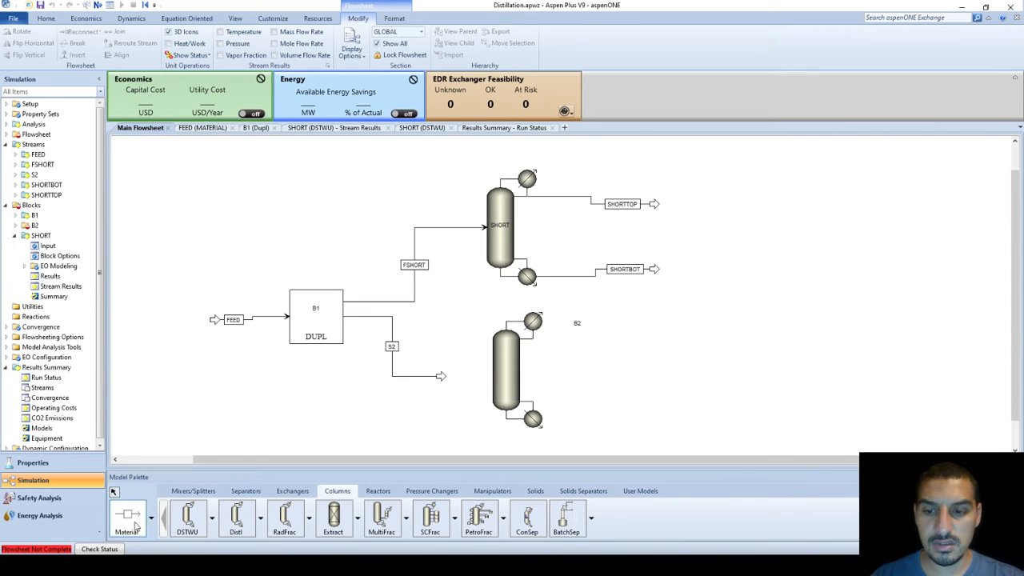
pyautogui.click(539, 339)
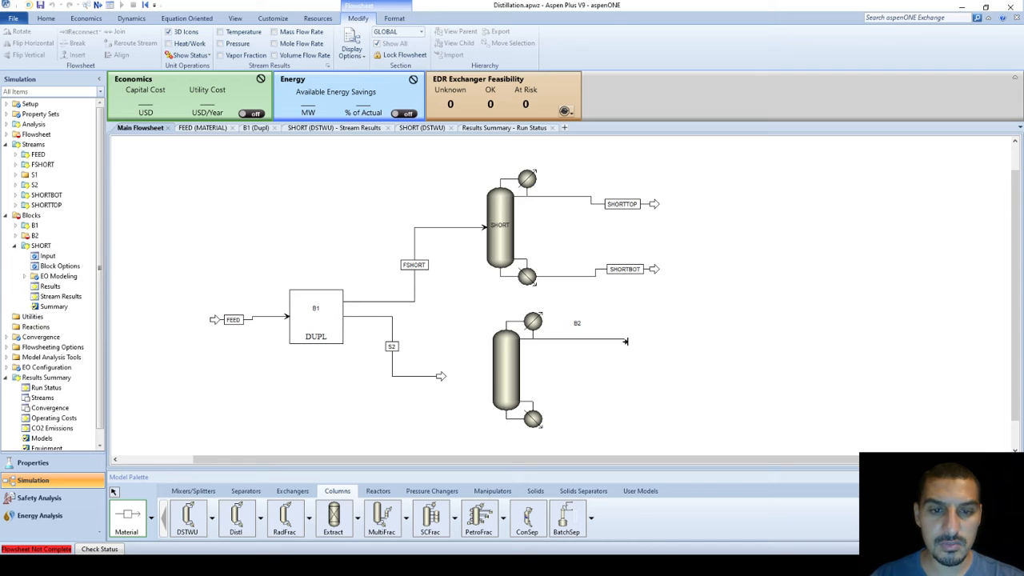
pyautogui.click(626, 343)
pyautogui.click(546, 418)
pyautogui.click(622, 411)
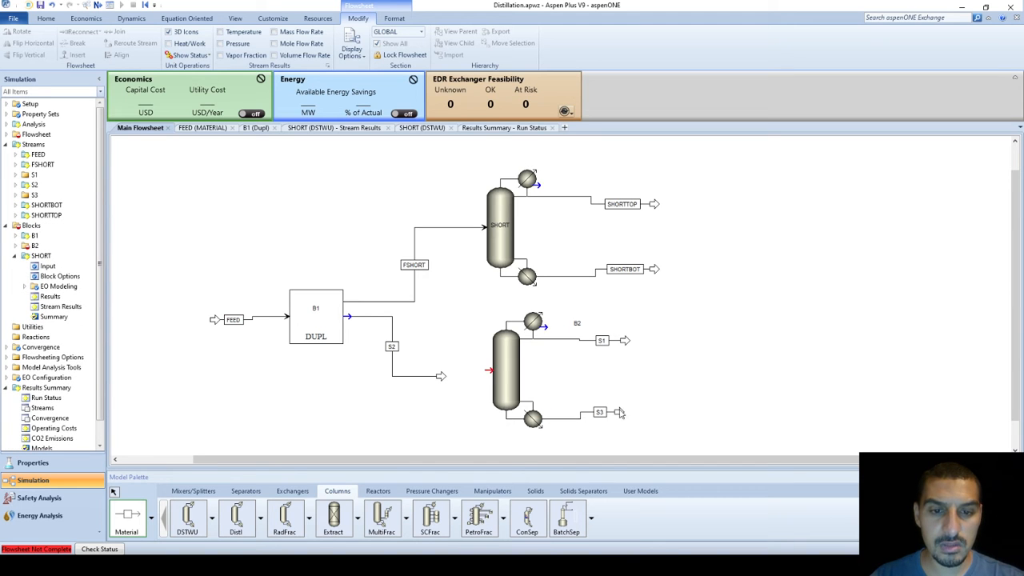
pyautogui.moveTo(441, 376); pyautogui.dragTo(491, 378)
pyautogui.click(495, 377)
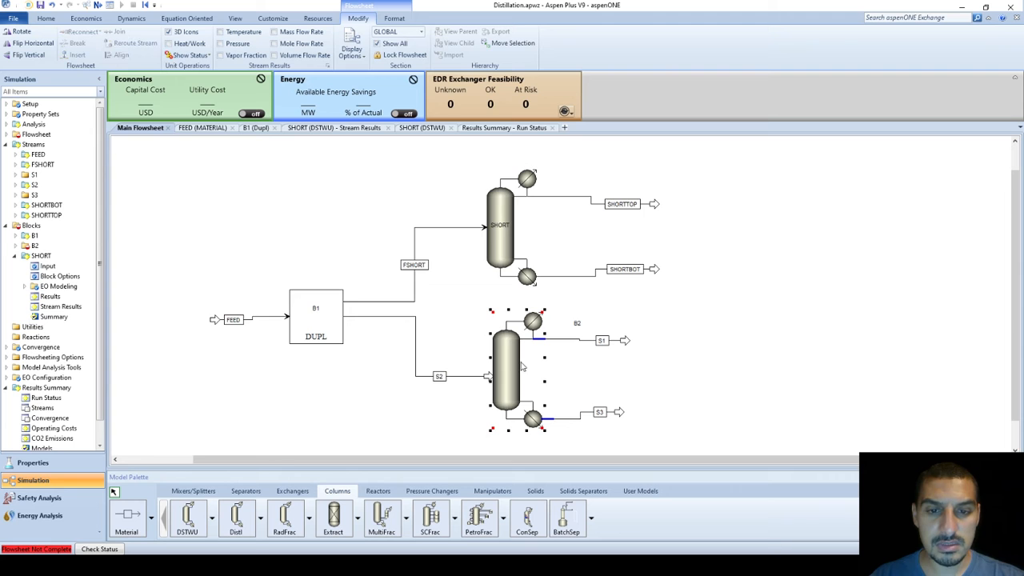
# Rename the new column's feed stream to FSHORT2 and the original feed to FSHORT1
pyautogui.click(439, 376)
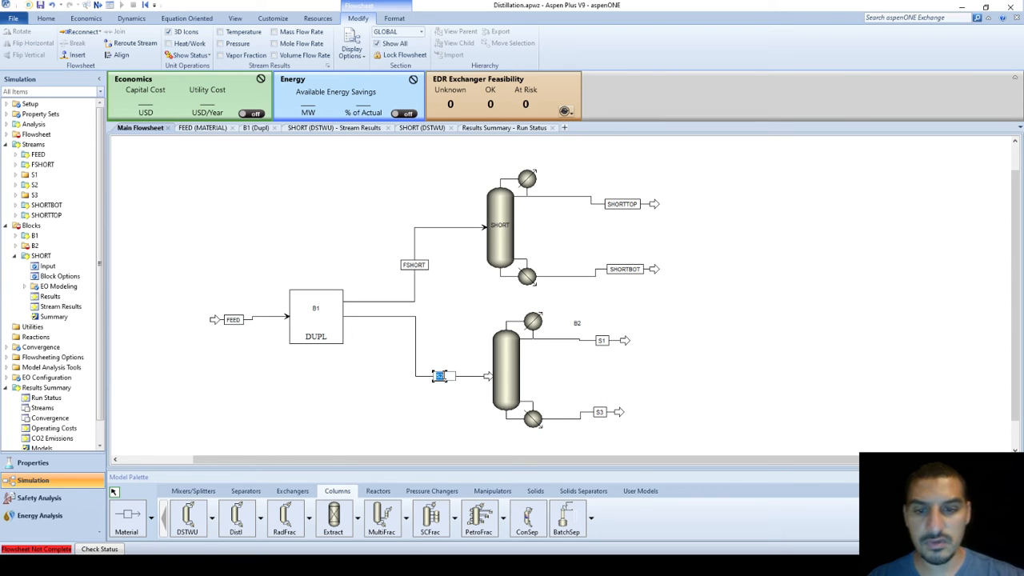
pyautogui.write('F')
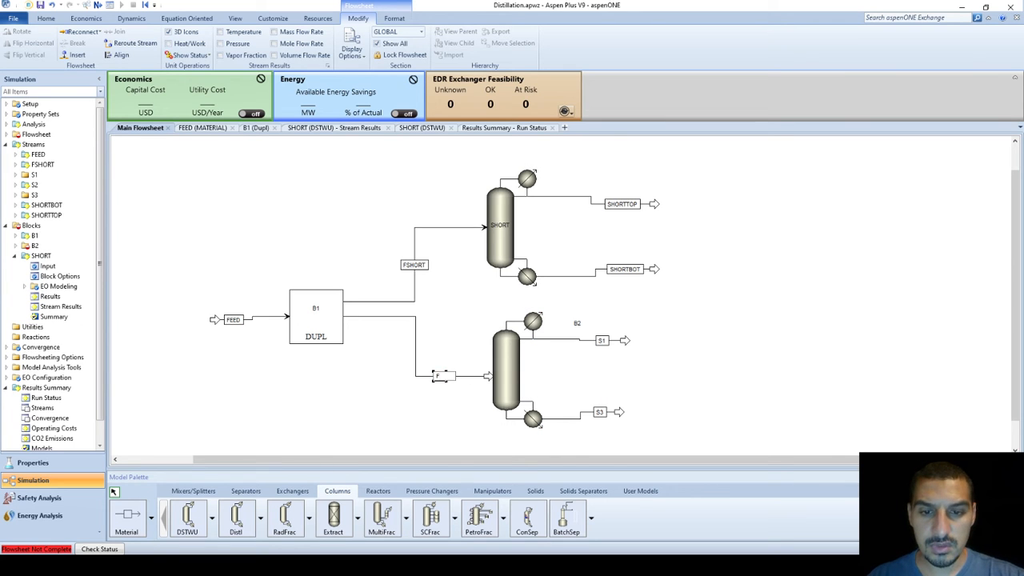
pyautogui.write('SHORT2')
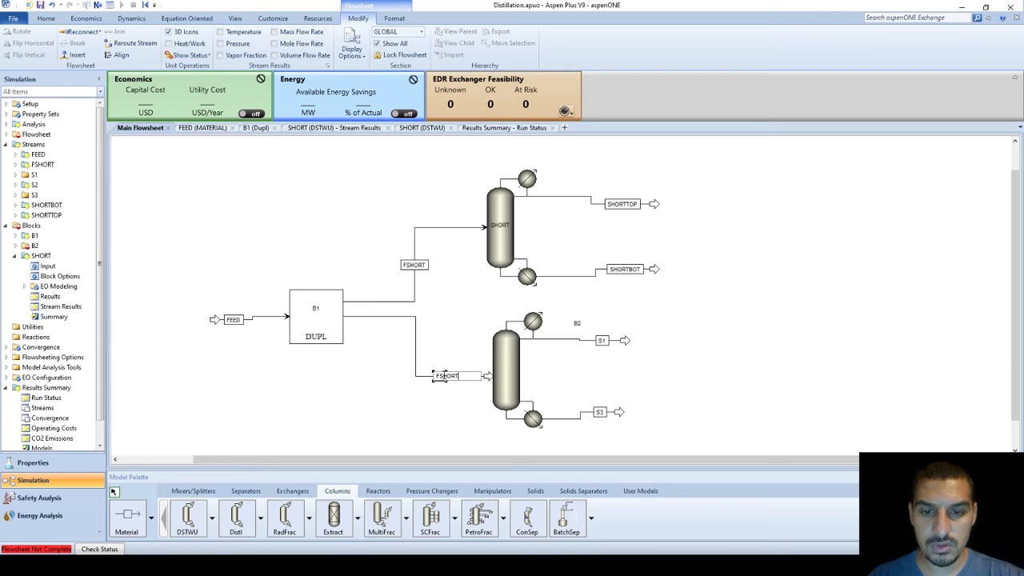
pyautogui.press('Return')
pyautogui.click(419, 268)
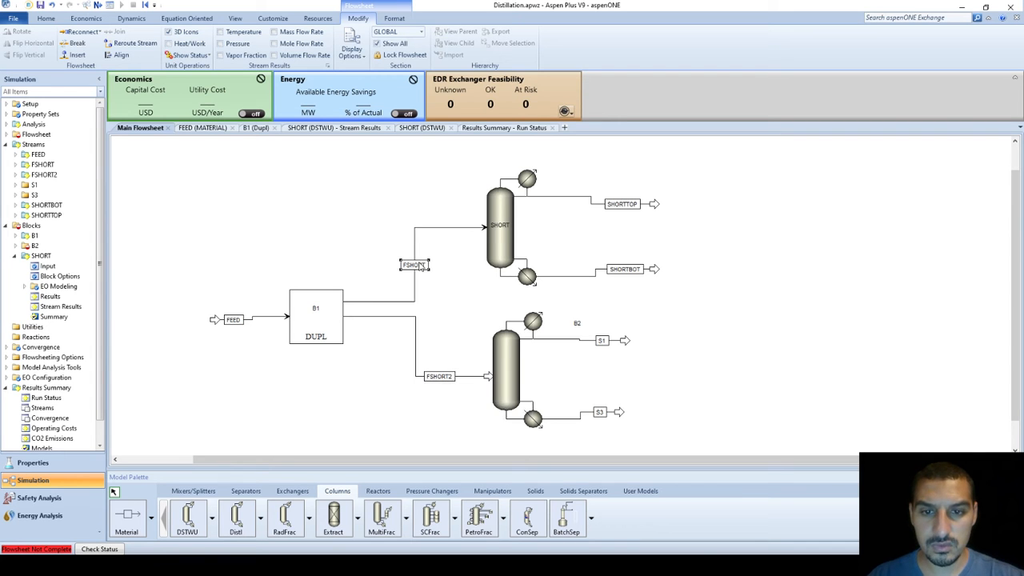
pyautogui.click(421, 267)
pyautogui.press('Right')
pyautogui.write('1')
pyautogui.press('Return')
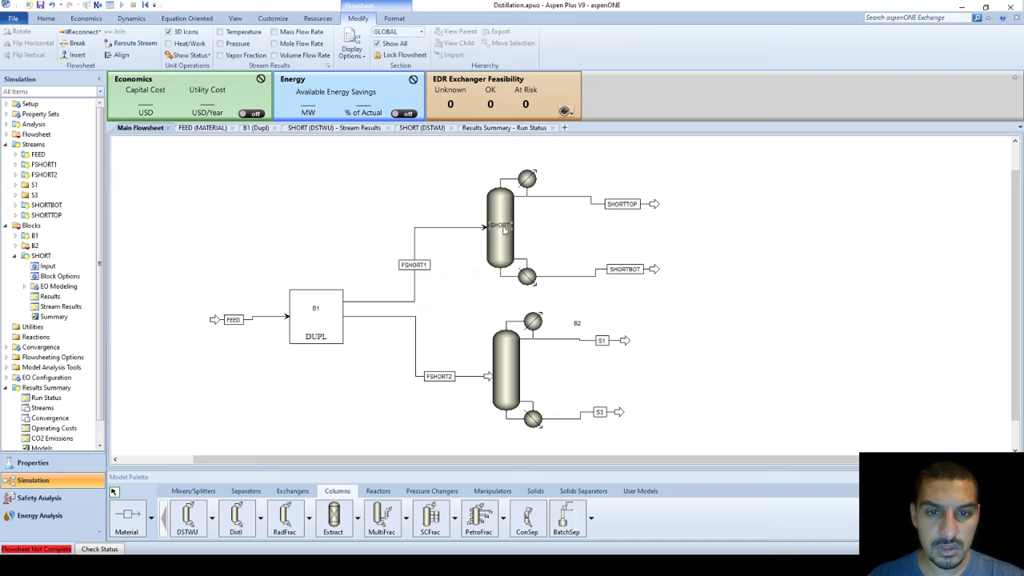
# Move the B2 label beside the lower column and rename it SHORT-2
pyautogui.click(503, 366)
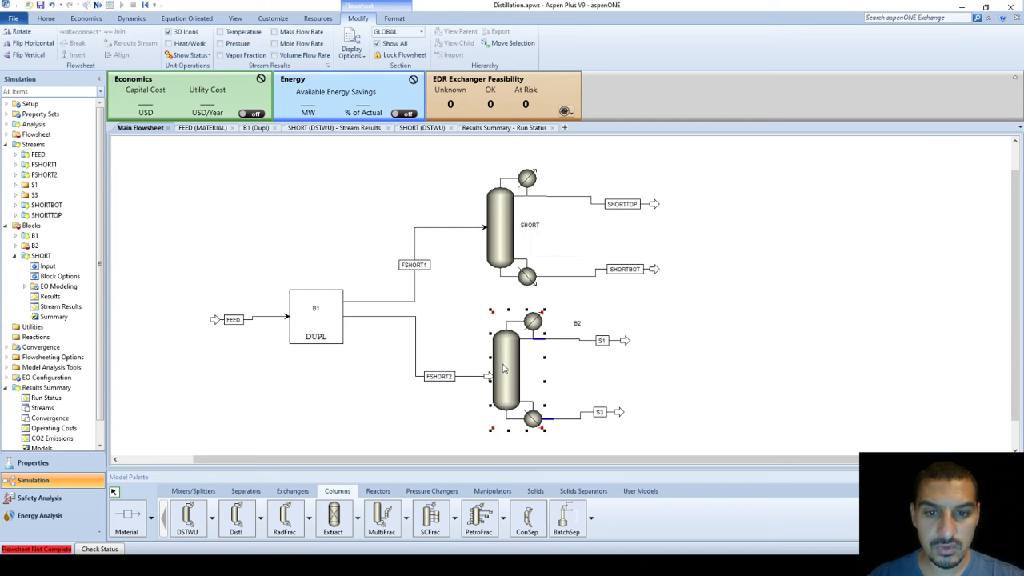
pyautogui.moveTo(577, 325); pyautogui.dragTo(536, 368)
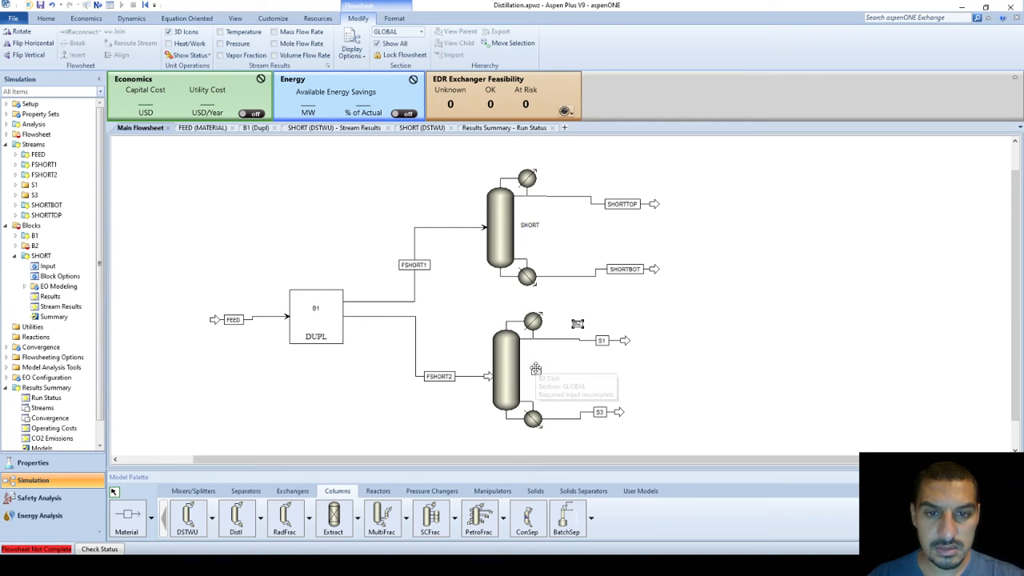
pyautogui.click(537, 369)
pyautogui.write('SHORT')
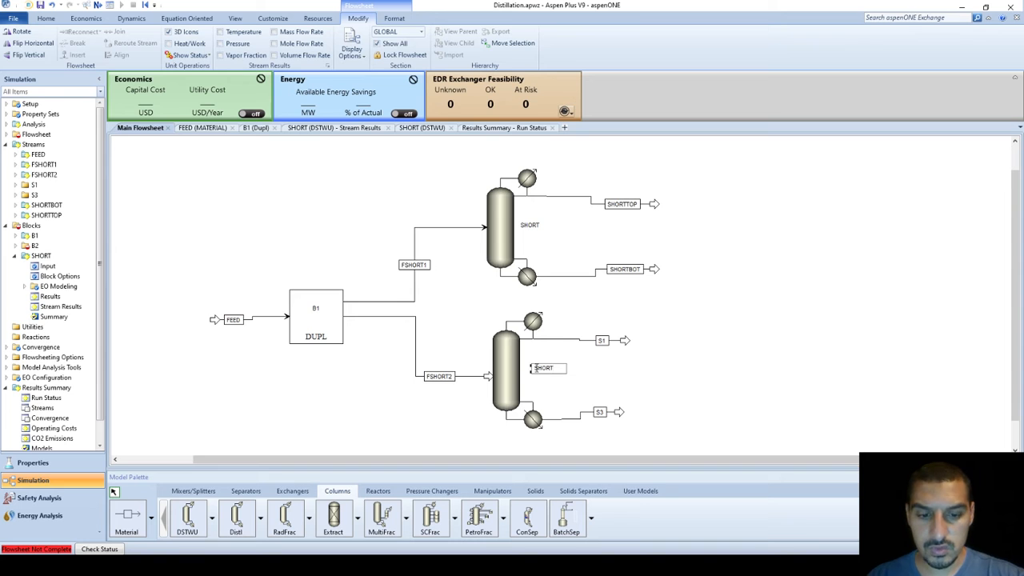
pyautogui.write('-2')
pyautogui.press('Return')
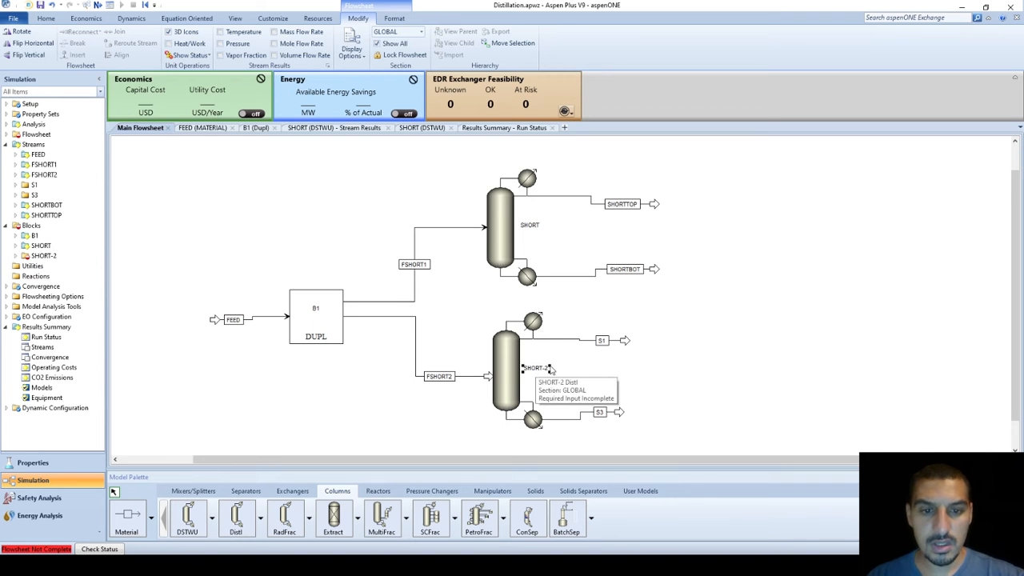
# Rename the top product S1 to SHORT2T and the bottom product S3 to SHORT2B
pyautogui.click(602, 342)
pyautogui.click(601, 341)
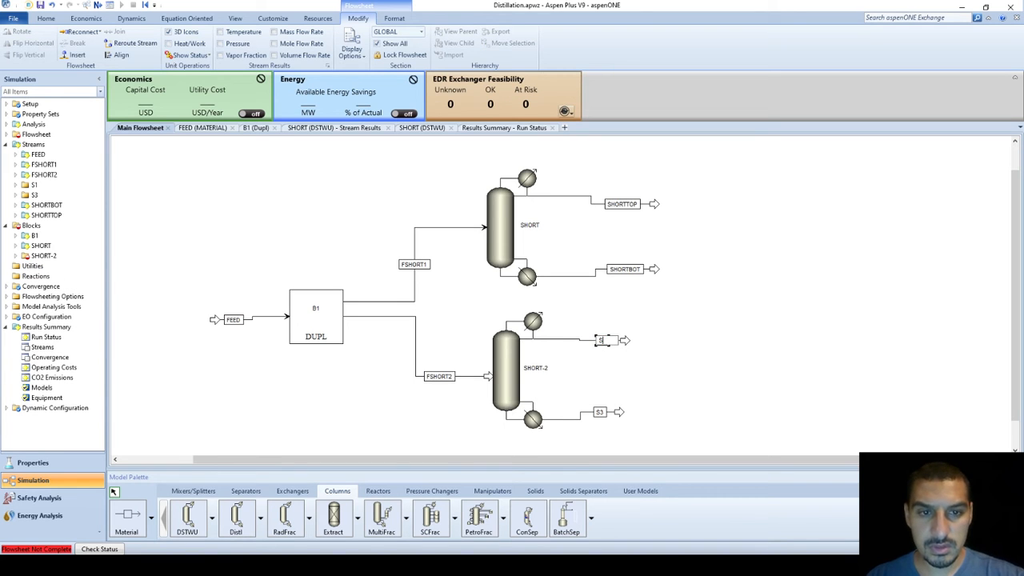
pyautogui.write('SHORT')
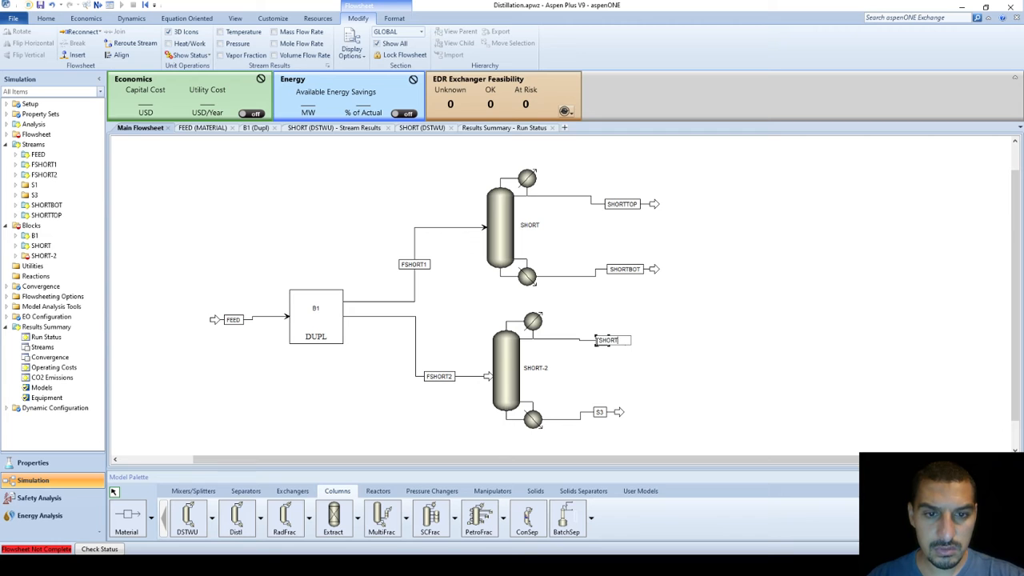
pyautogui.write('2T')
pyautogui.press('Return')
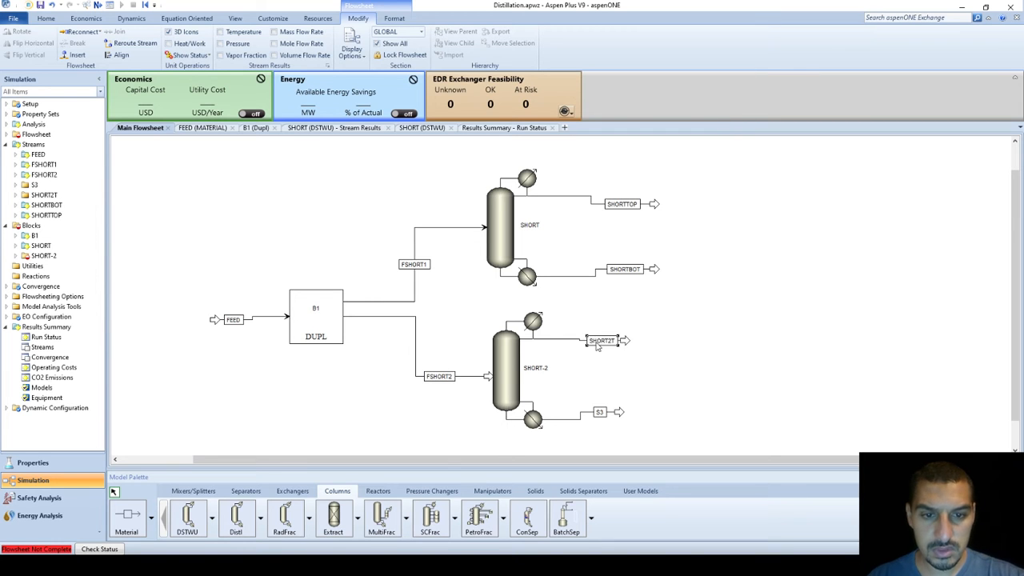
pyautogui.click(600, 414)
pyautogui.click(600, 414)
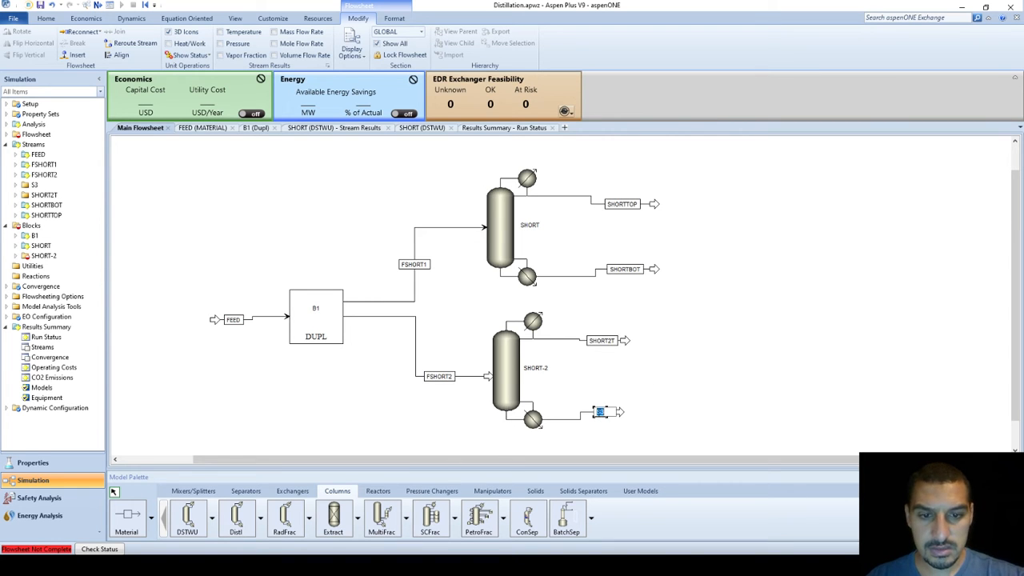
pyautogui.write('SHORT2')
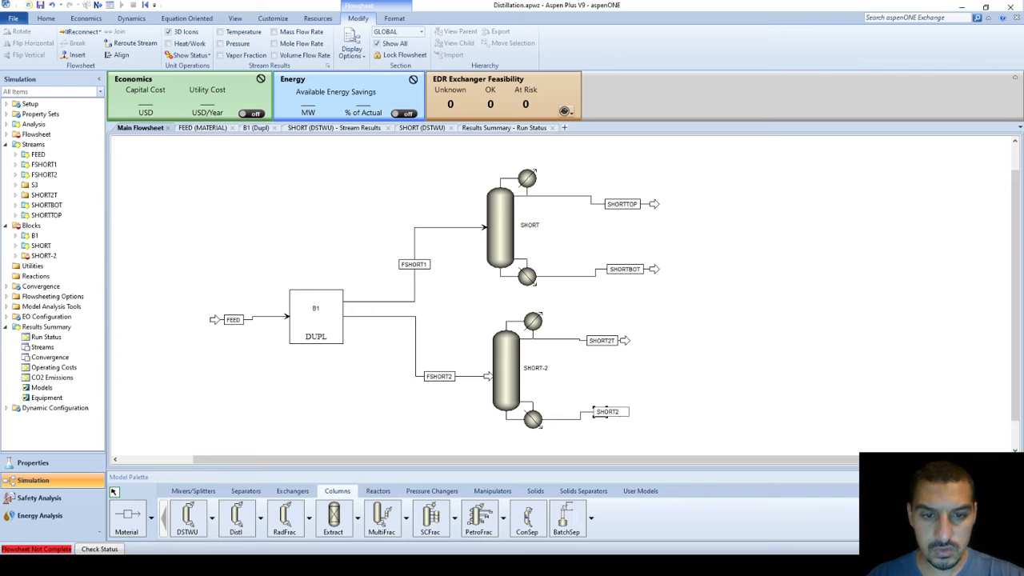
pyautogui.write('B')
pyautogui.press('Return')
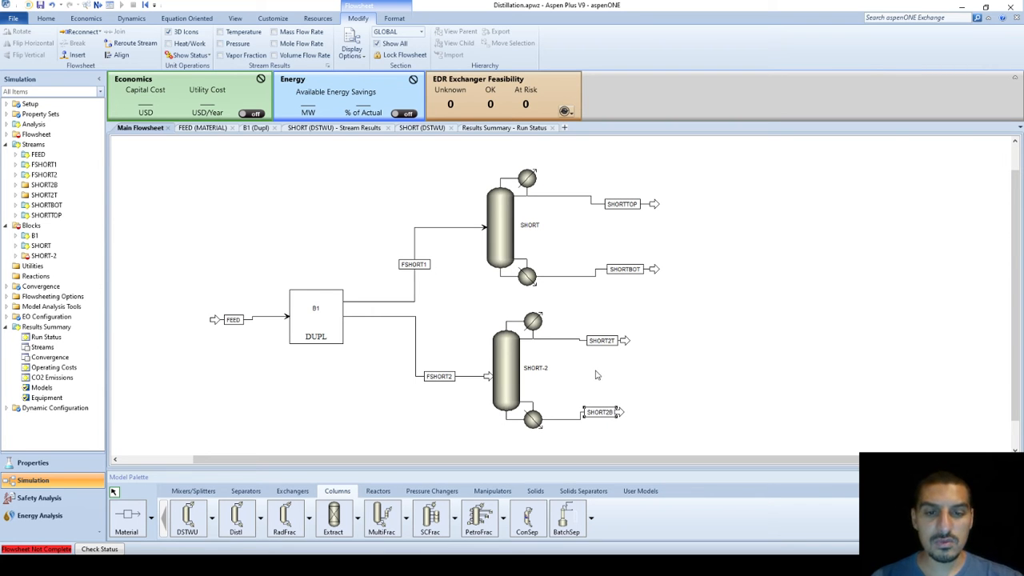
pyautogui.click(596, 374)
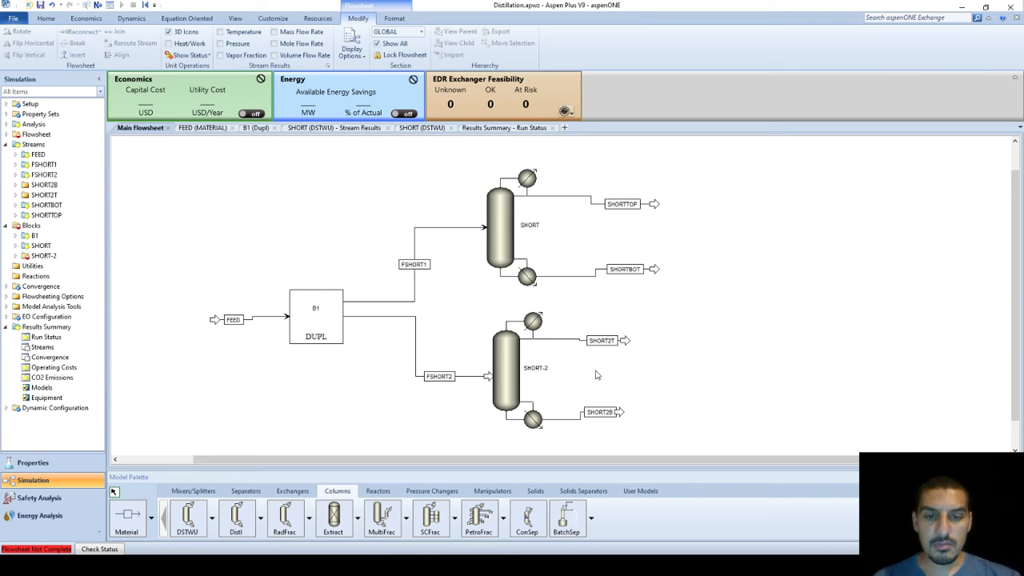
pyautogui.click(488, 377)
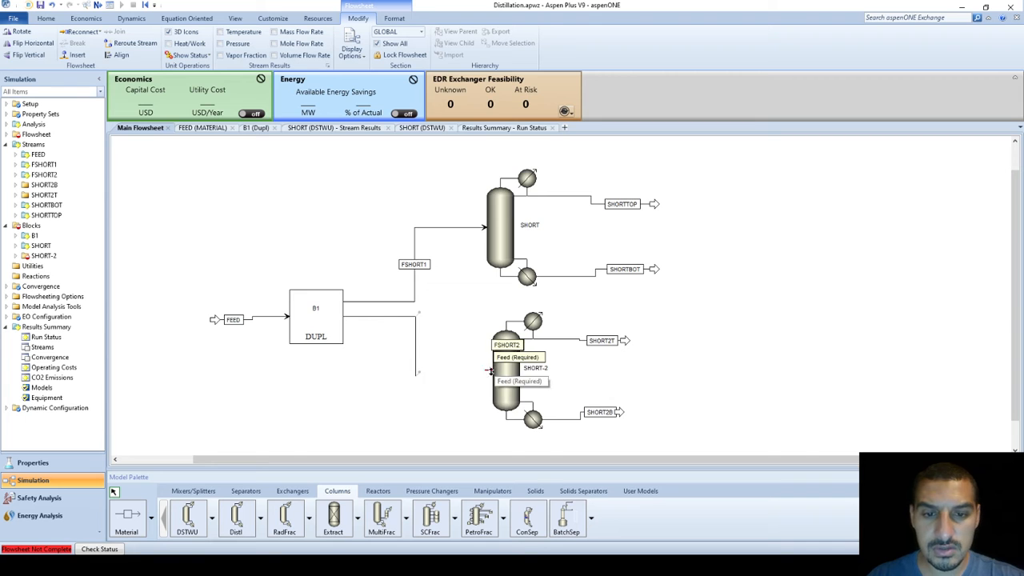
pyautogui.click(459, 402)
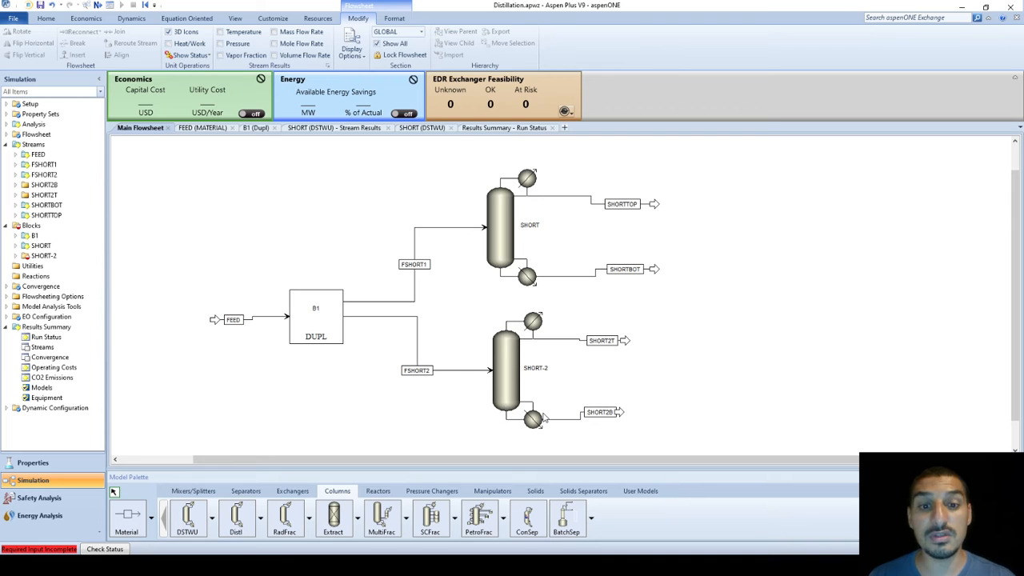
# Select the SHORT and SHORT-2 columns in turn to compare their input status
pyautogui.click(503, 218)
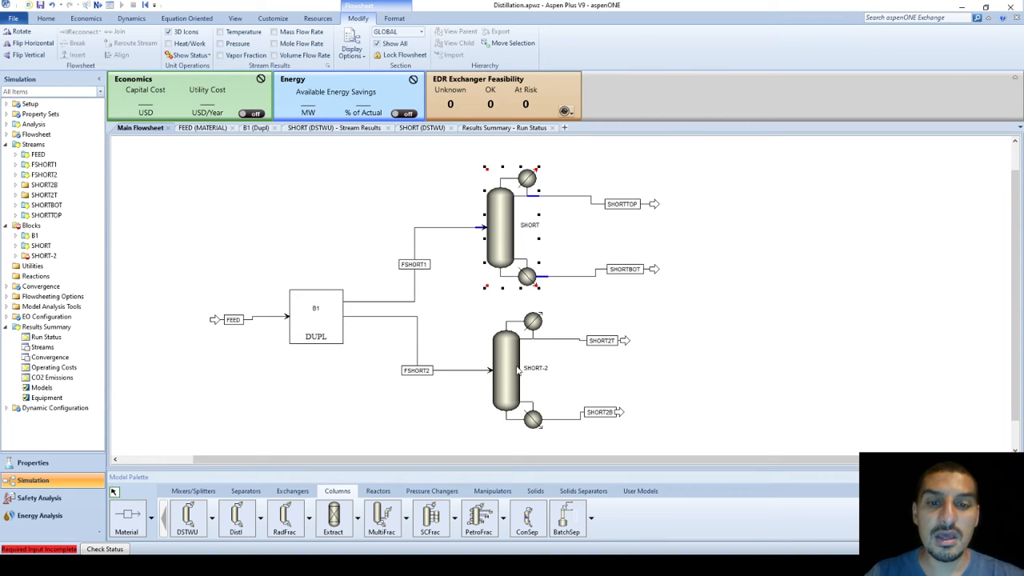
pyautogui.click(517, 385)
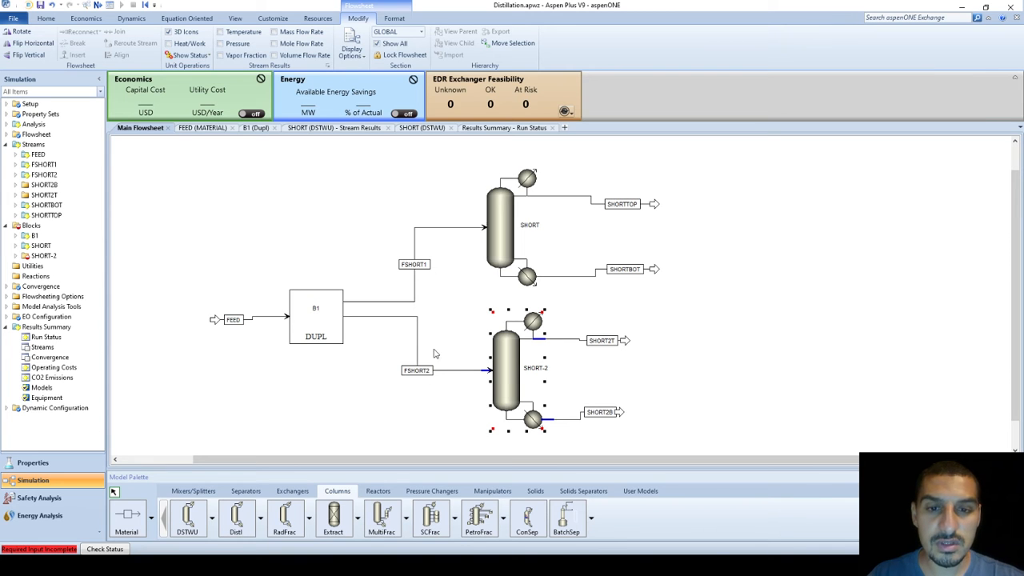
pyautogui.click(460, 408)
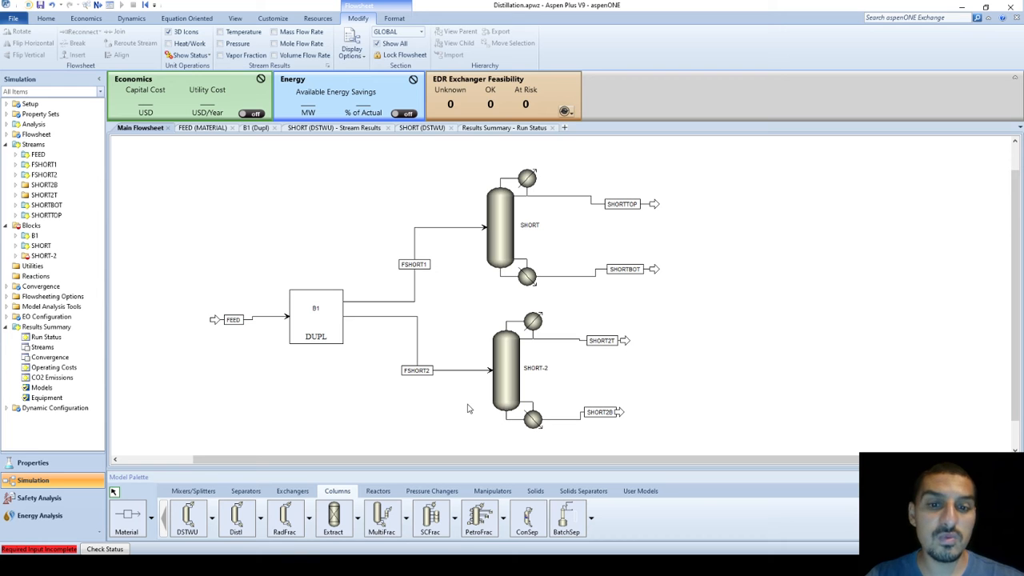
pyautogui.click(502, 370)
# Open SHORT-2's specifications, check its empty feed stage, reflux and distillate entries, then expand SHORT's tree
pyautogui.doubleClick(503, 370)
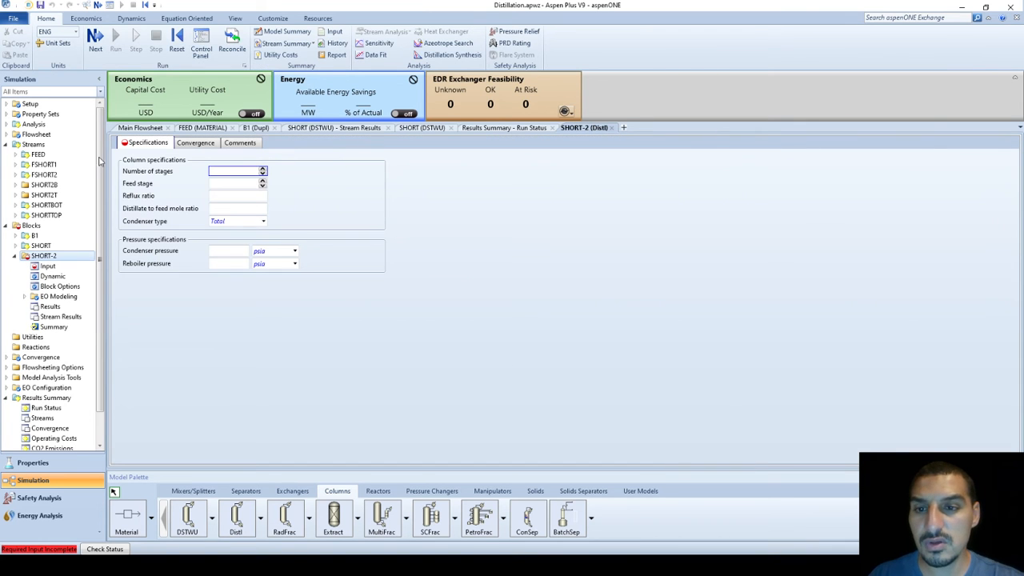
pyautogui.click(224, 184)
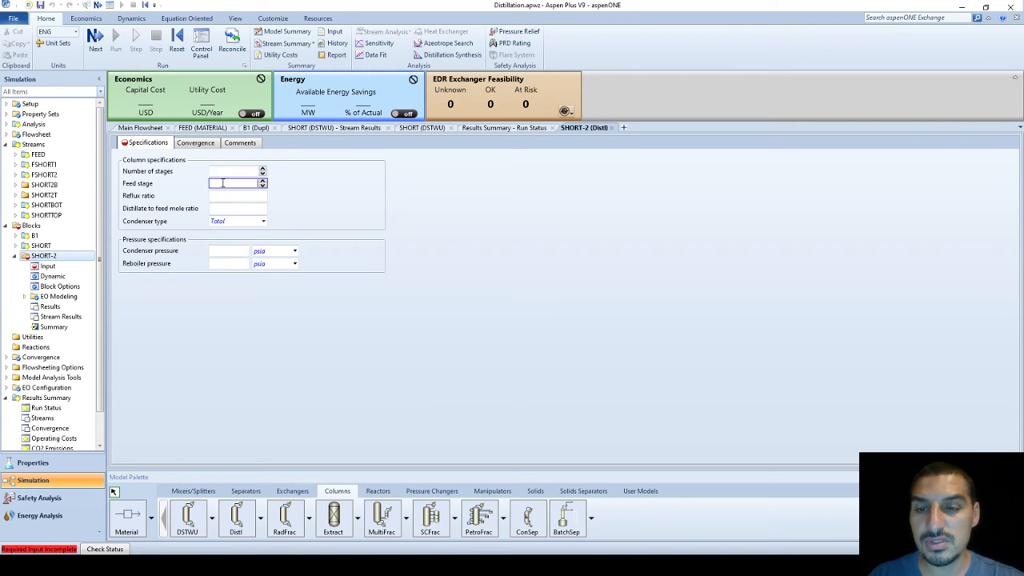
pyautogui.click(229, 198)
pyautogui.click(231, 210)
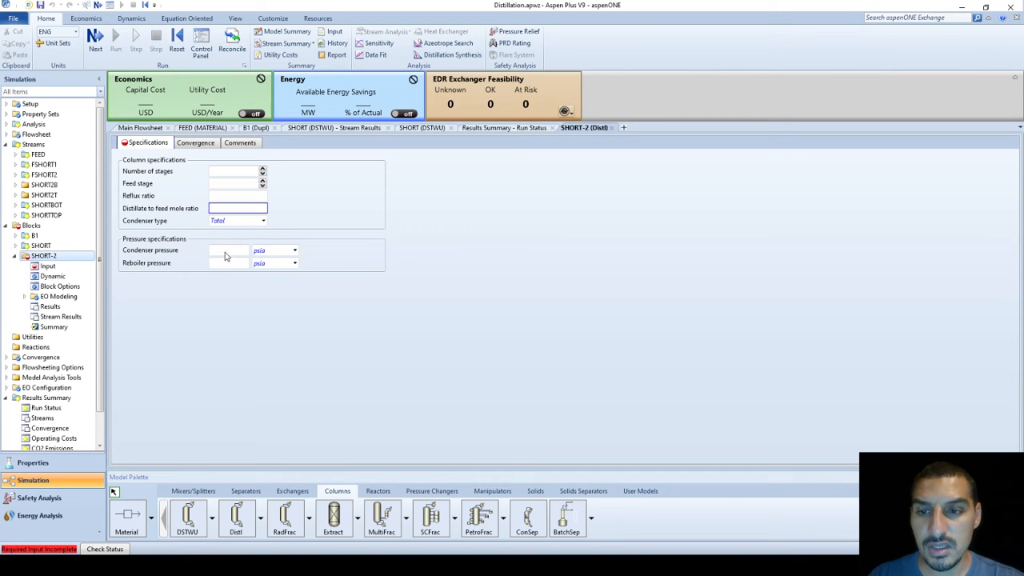
pyautogui.click(14, 245)
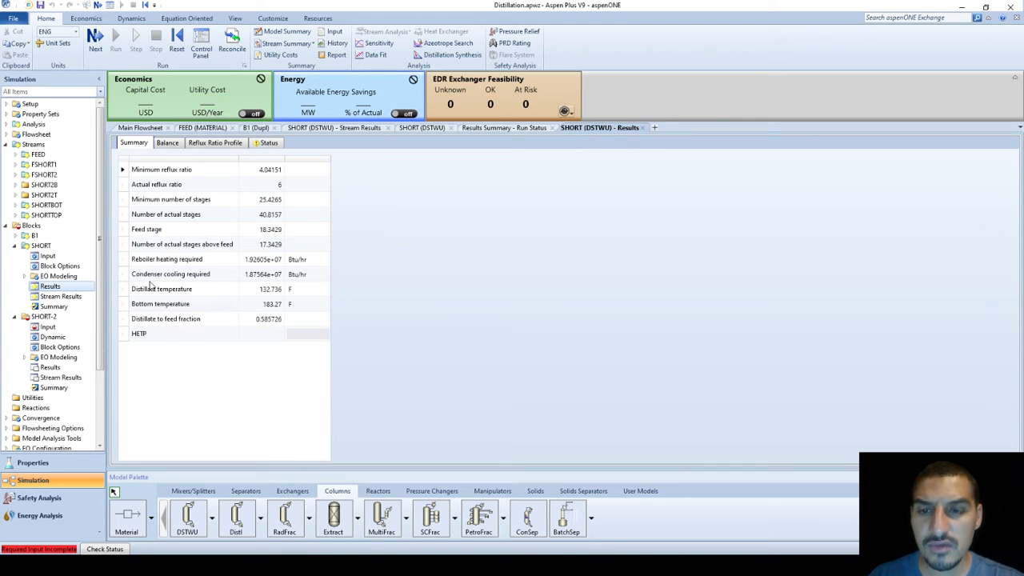
# Read SHORT's results: 40.8157 stages, feed stage 18.3429, 17.3429 above feed, distillate fraction 0.585726
pyautogui.click(267, 220)
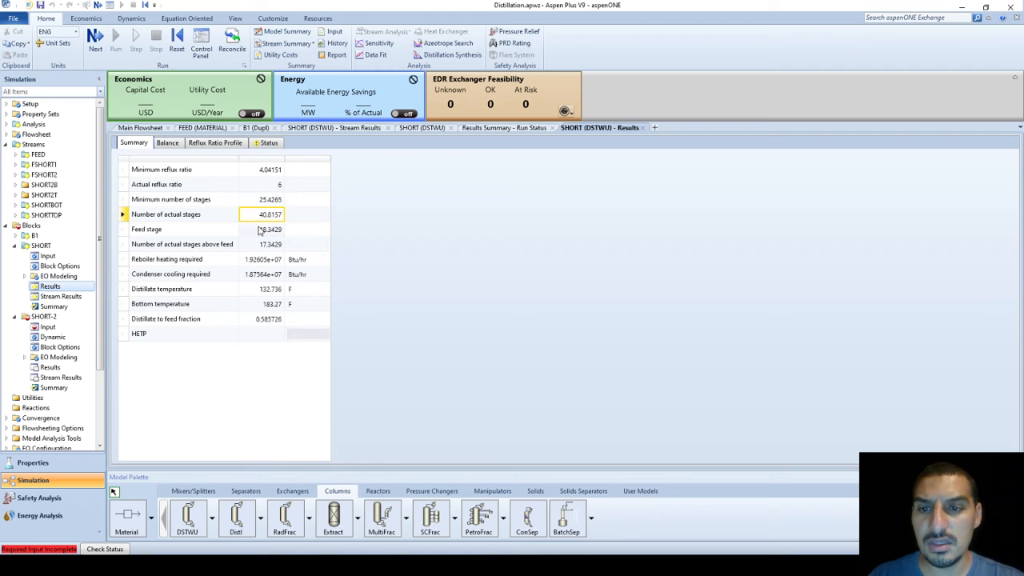
pyautogui.click(269, 231)
pyautogui.click(274, 246)
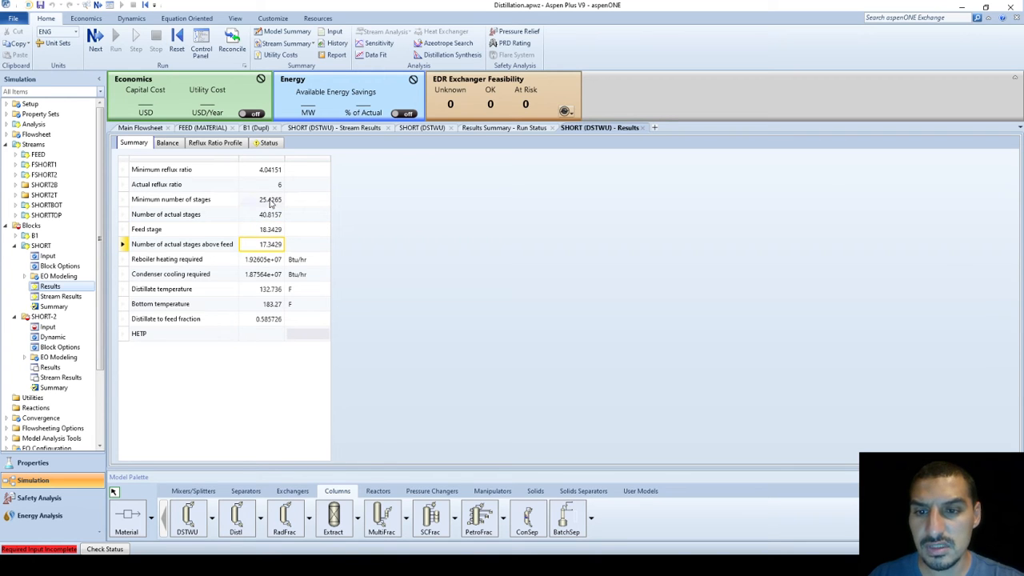
pyautogui.click(266, 324)
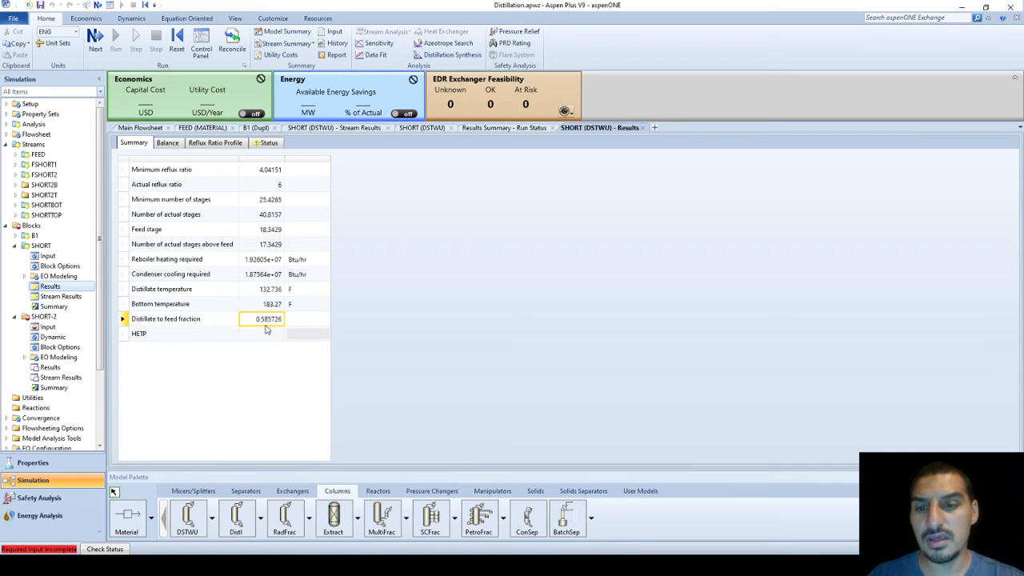
# Check run status and SHORT-2 results, recheck SHORT's stage count, then return to SHORT-2 specifications
pyautogui.click(48, 327)
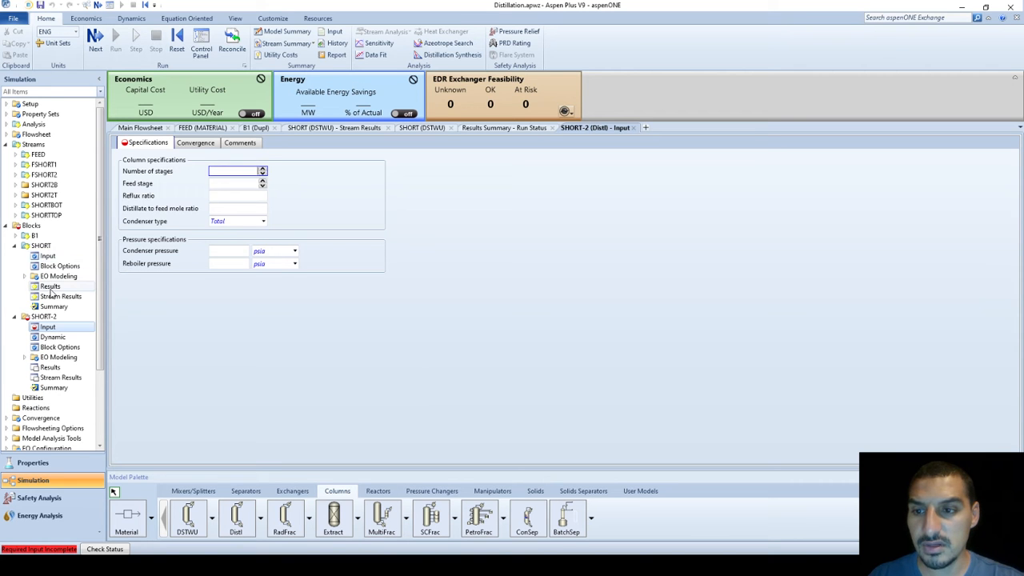
pyautogui.click(480, 128)
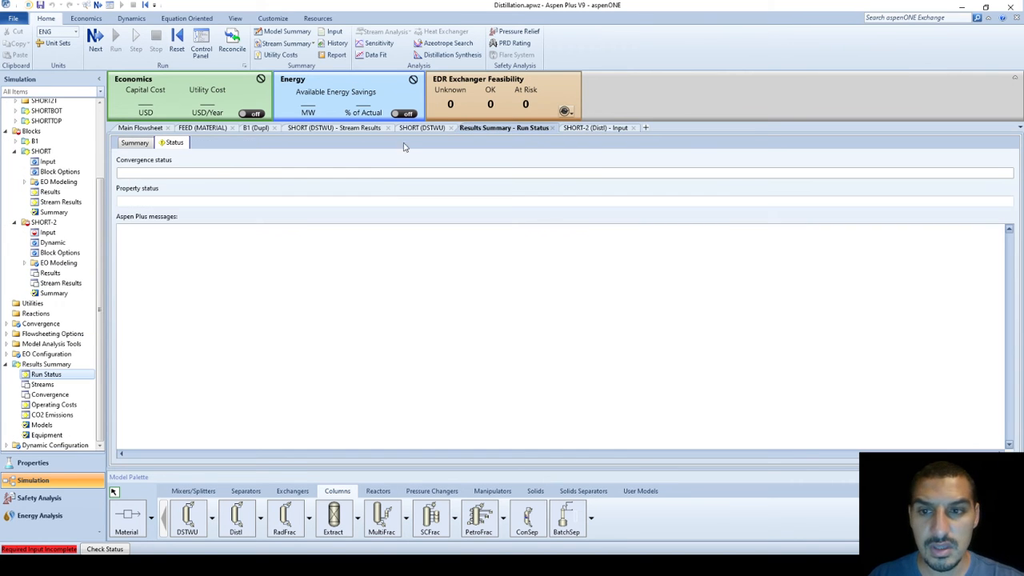
pyautogui.click(56, 275)
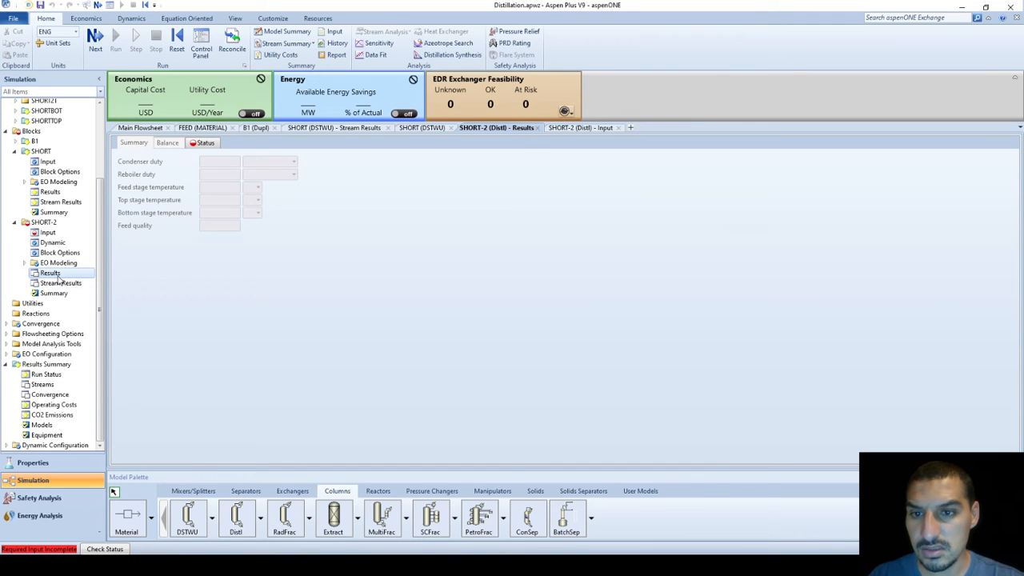
pyautogui.click(49, 193)
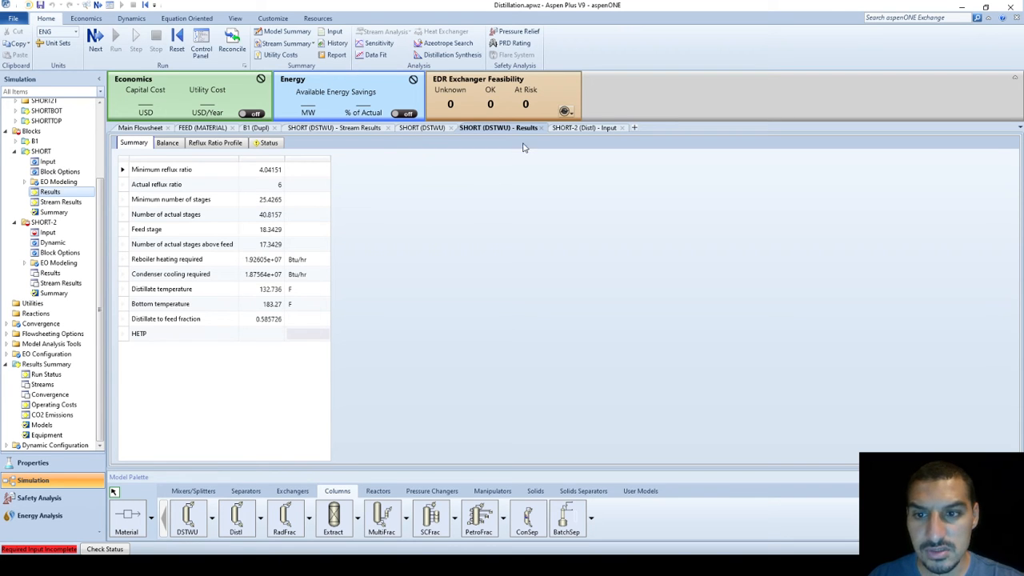
pyautogui.click(271, 217)
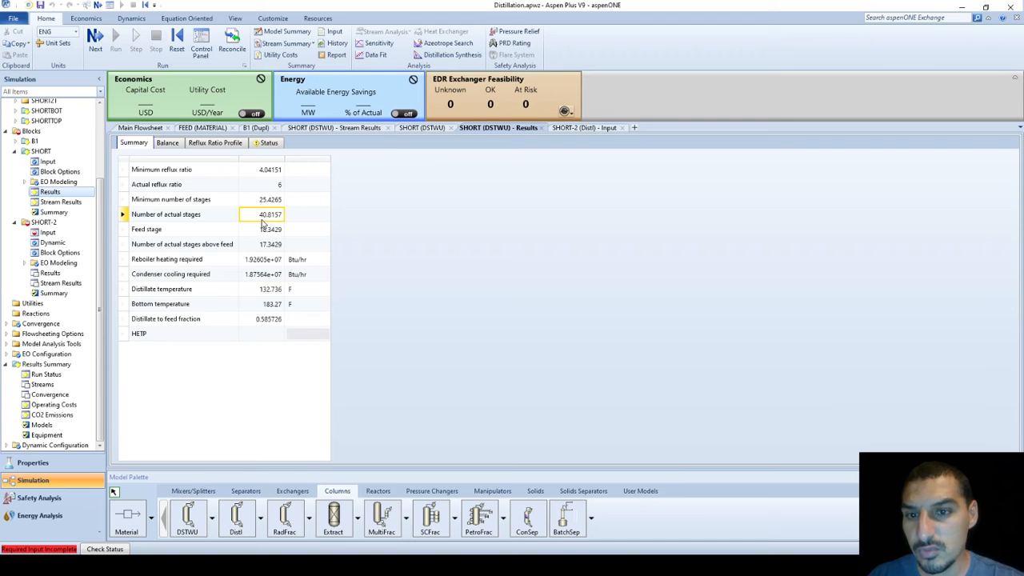
pyautogui.click(586, 128)
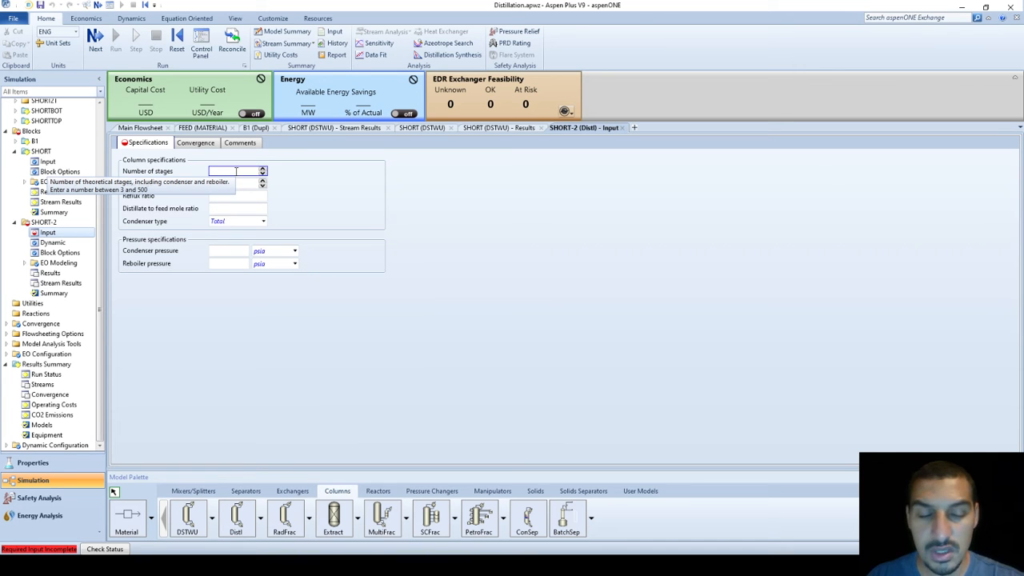
# Enter 41 stages, feed stage 18 and reflux ratio 6 for SHORT-2
pyautogui.write('40')
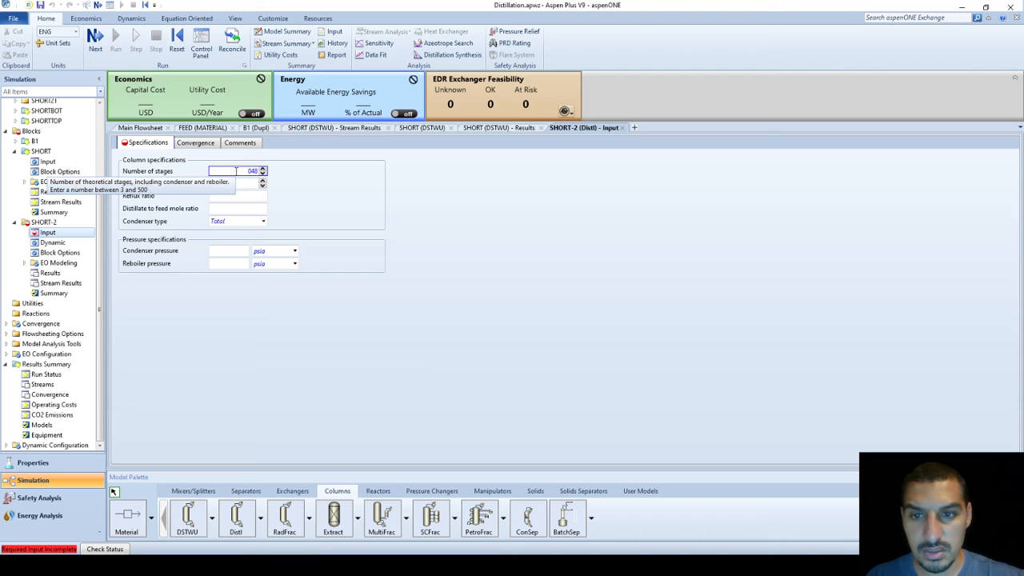
pyautogui.press('BackSpace')
pyautogui.press('BackSpace')
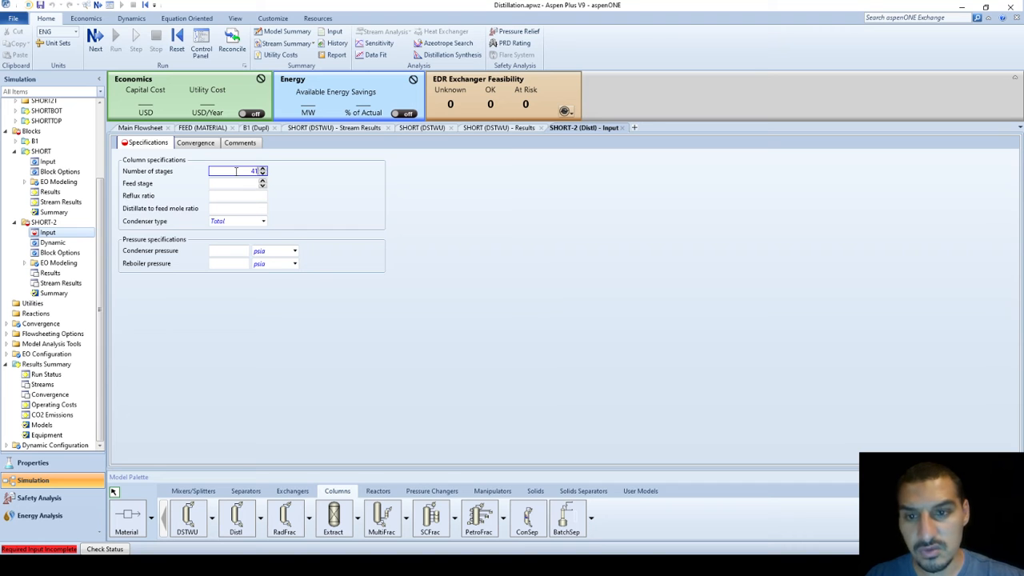
pyautogui.click(237, 184)
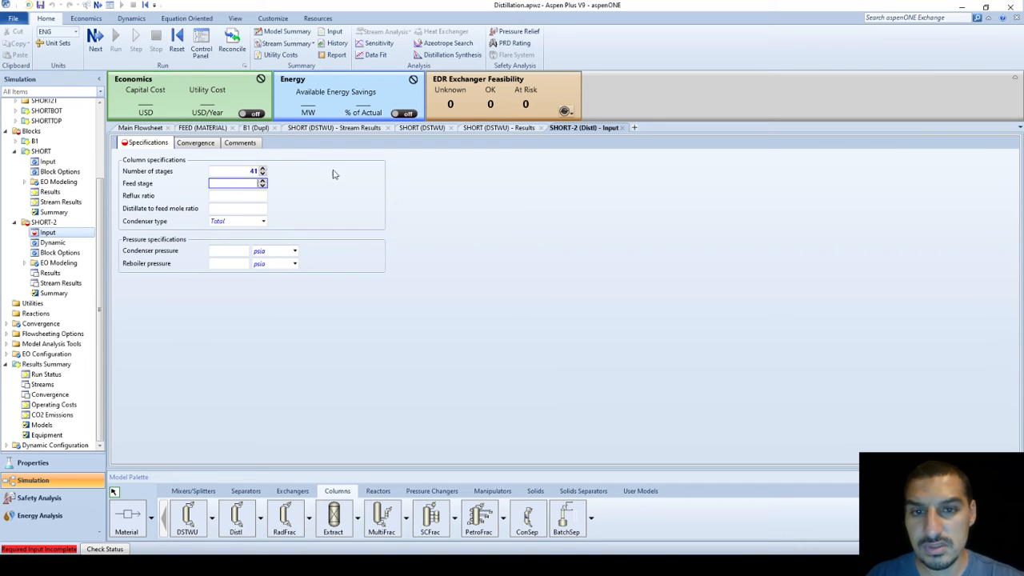
pyautogui.click(512, 130)
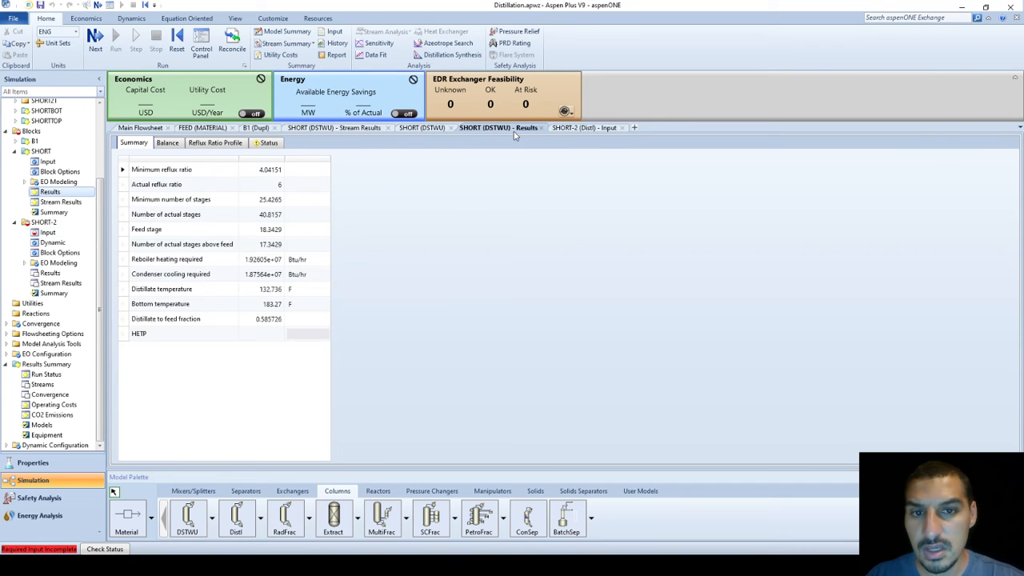
pyautogui.click(563, 129)
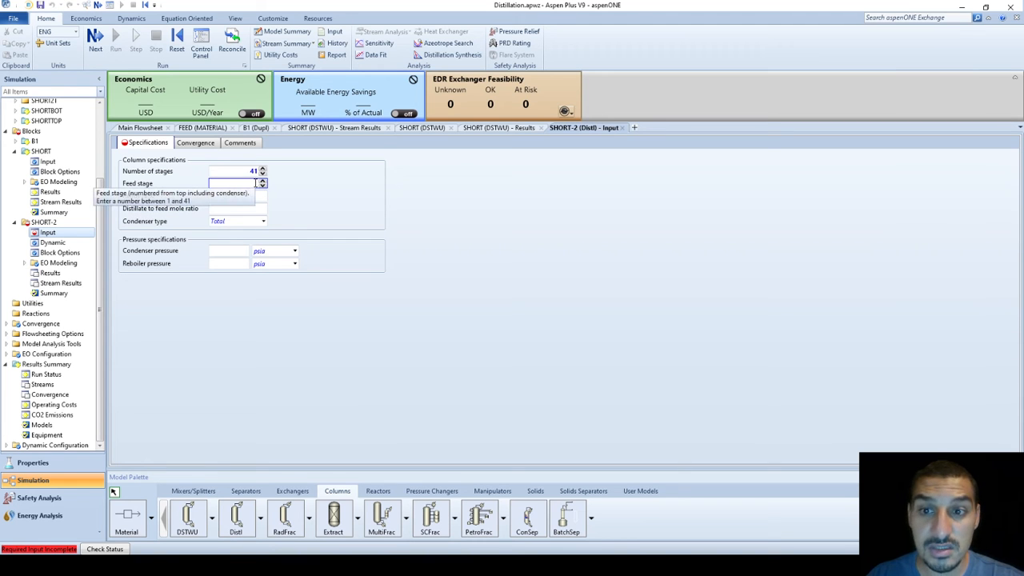
pyautogui.click(256, 183)
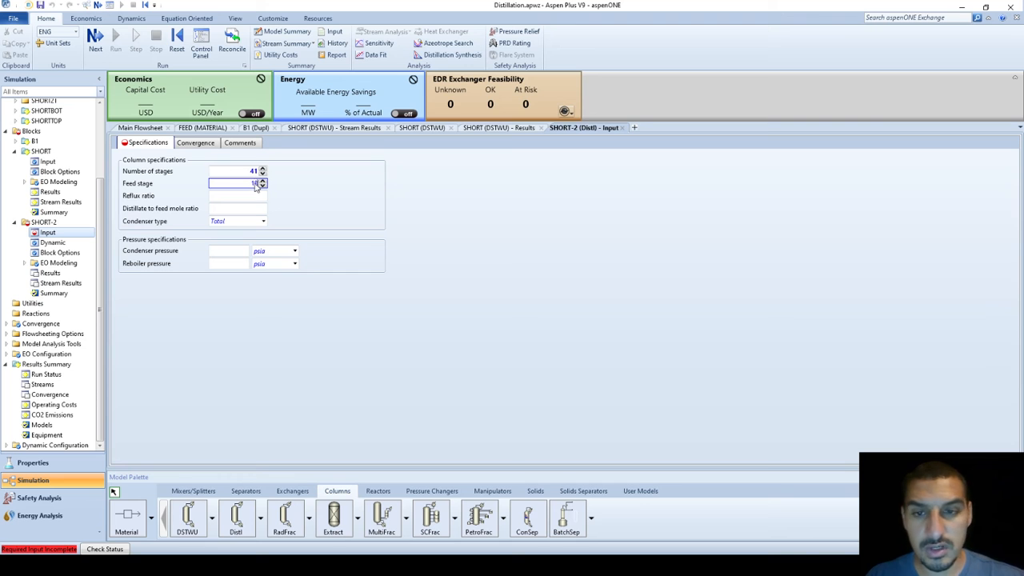
pyautogui.write('18')
pyautogui.click(241, 196)
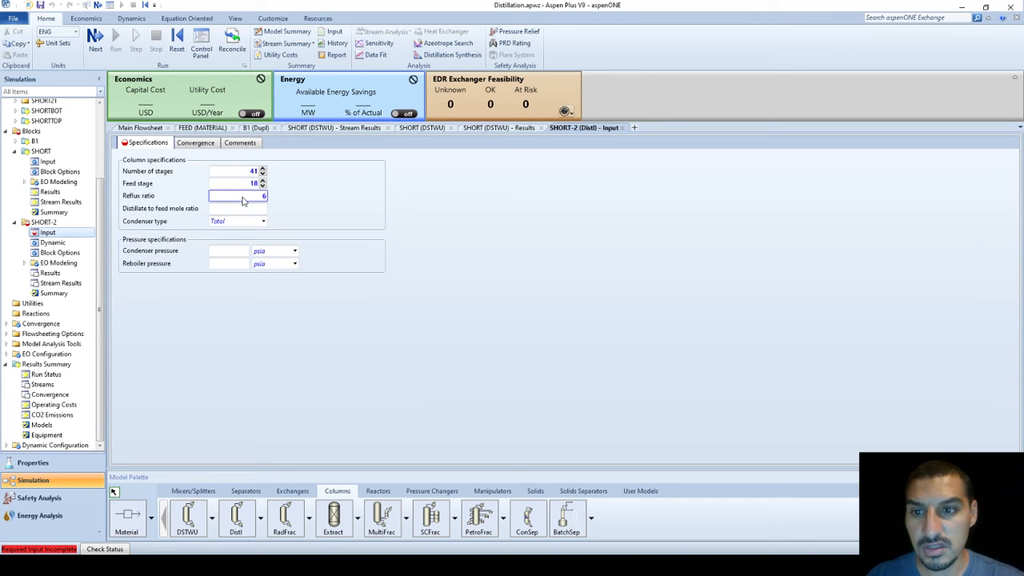
pyautogui.click(246, 208)
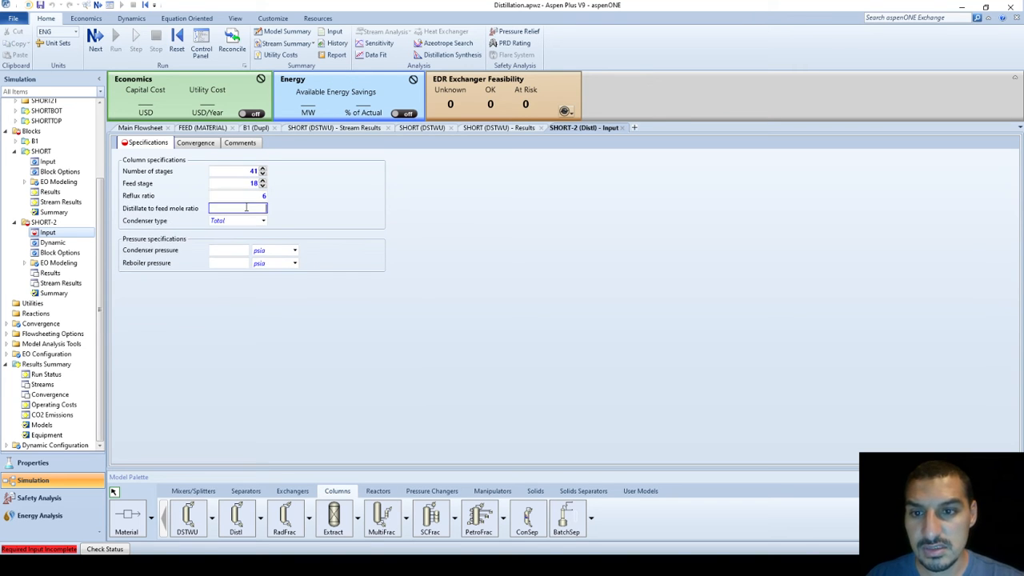
# Copy the distillate-to-feed ratio 0.5857 from SHORT's results into SHORT-2's specifications
pyautogui.click(532, 131)
pyautogui.click(272, 319)
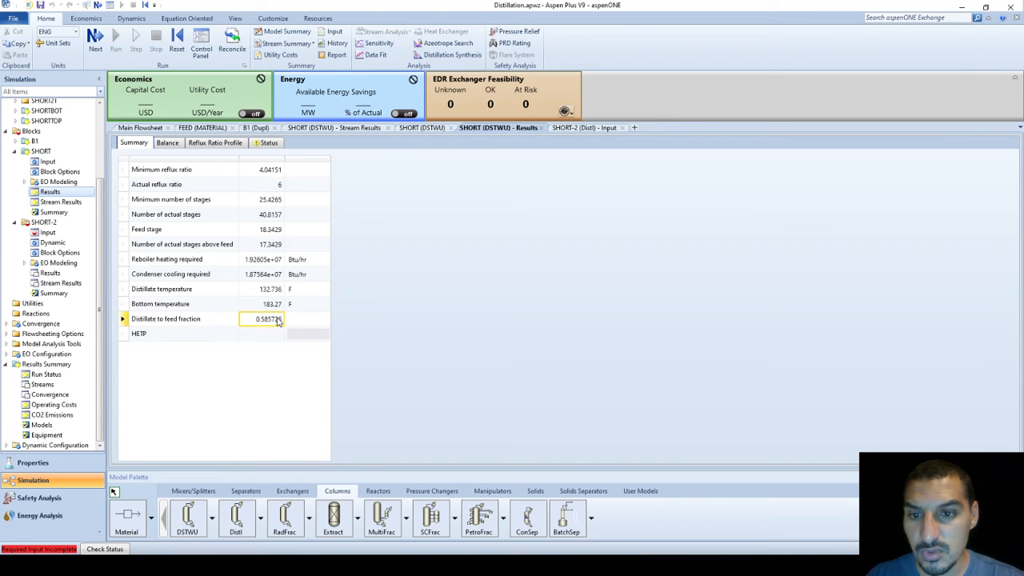
pyautogui.click(583, 129)
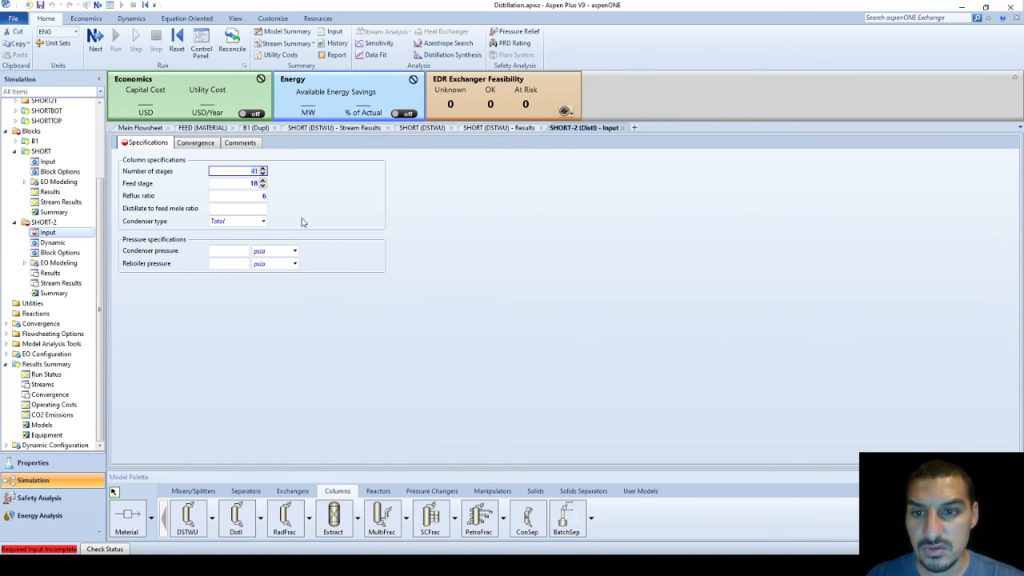
pyautogui.click(254, 209)
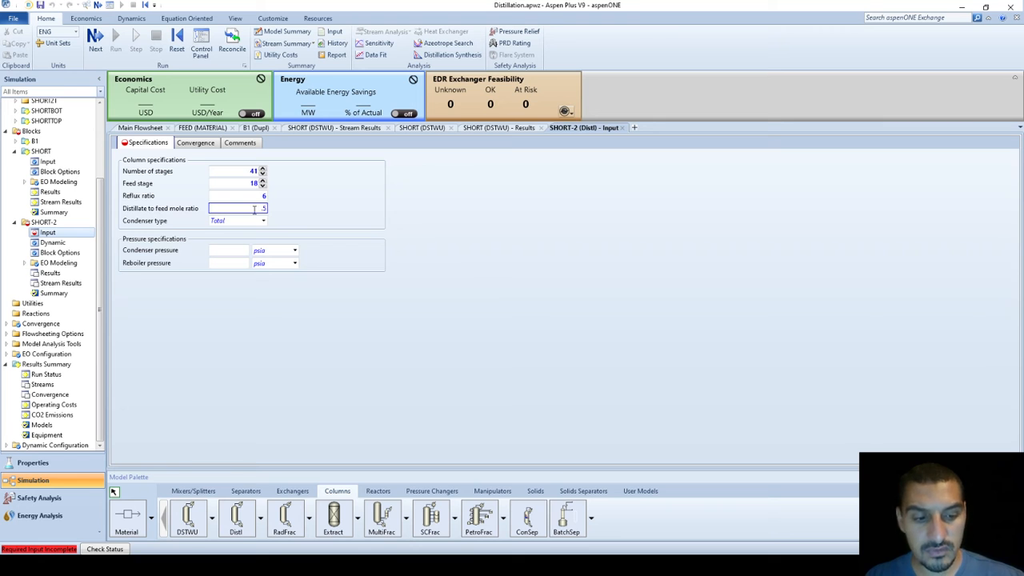
pyautogui.write('0.5857256')
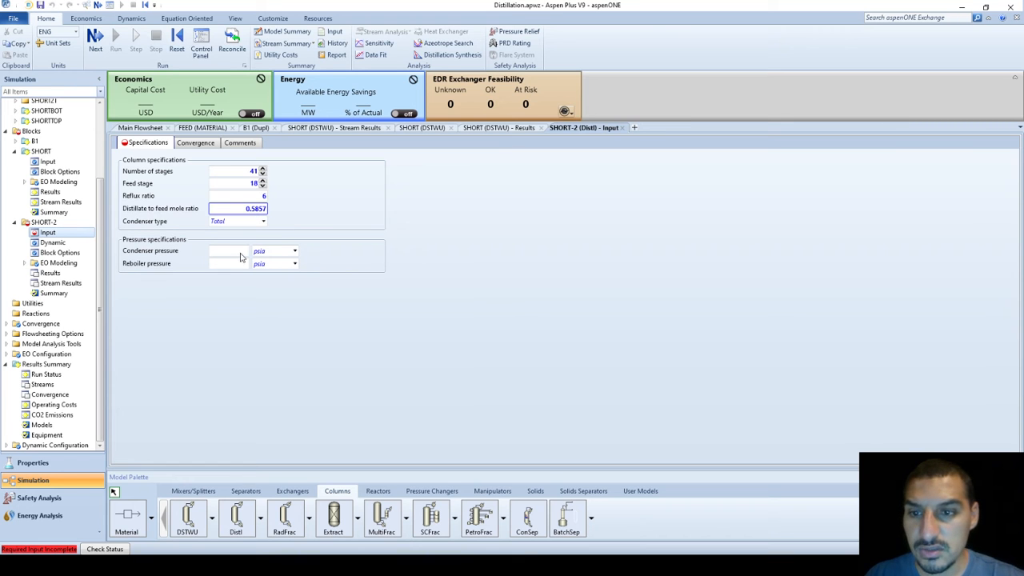
pyautogui.click(240, 255)
pyautogui.click(507, 130)
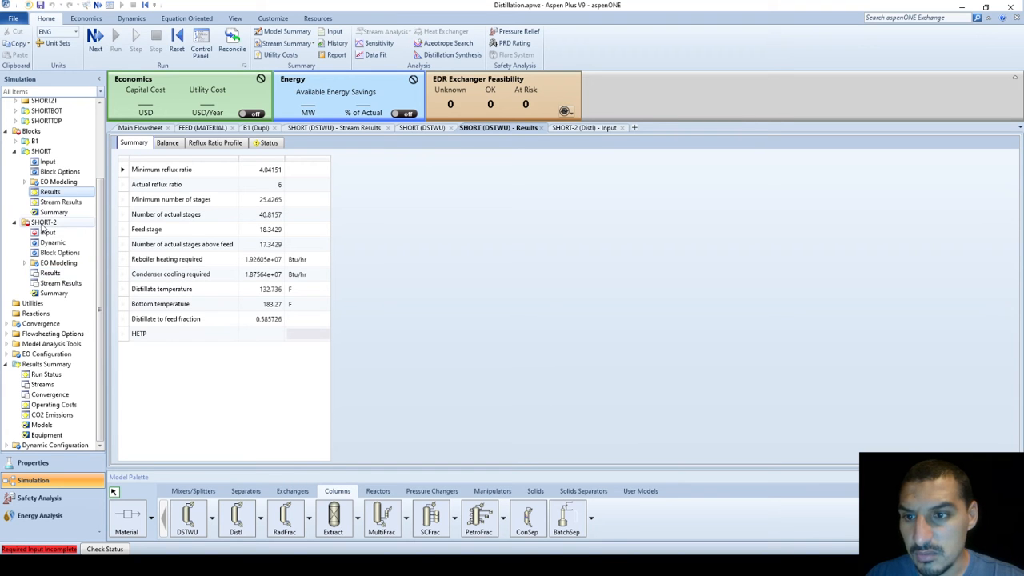
# Set SHORT-2's condenser pressure to 45 torr and reboiler pressure to 105 torr, matching SHORT
pyautogui.click(47, 161)
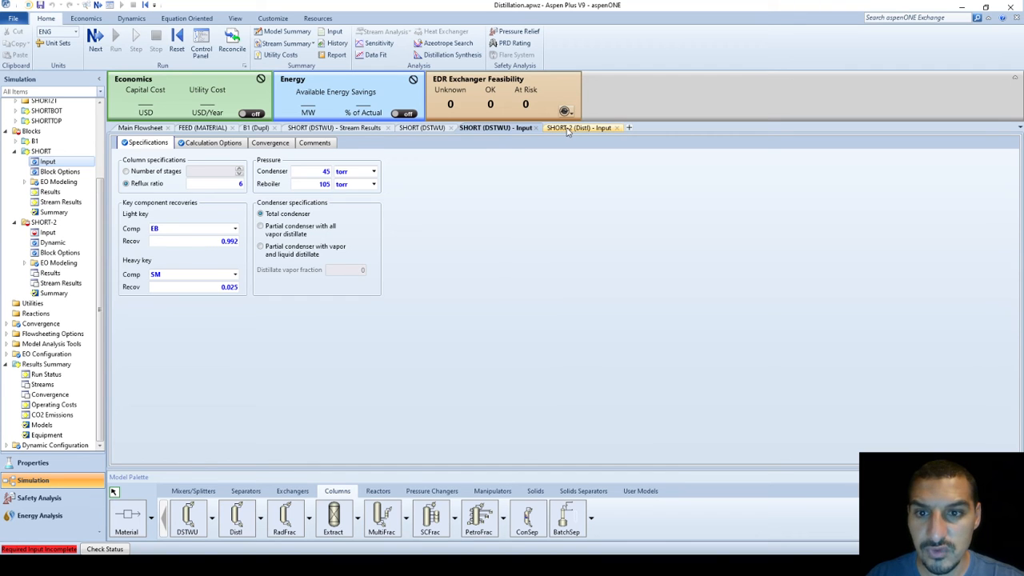
pyautogui.click(566, 129)
pyautogui.click(237, 250)
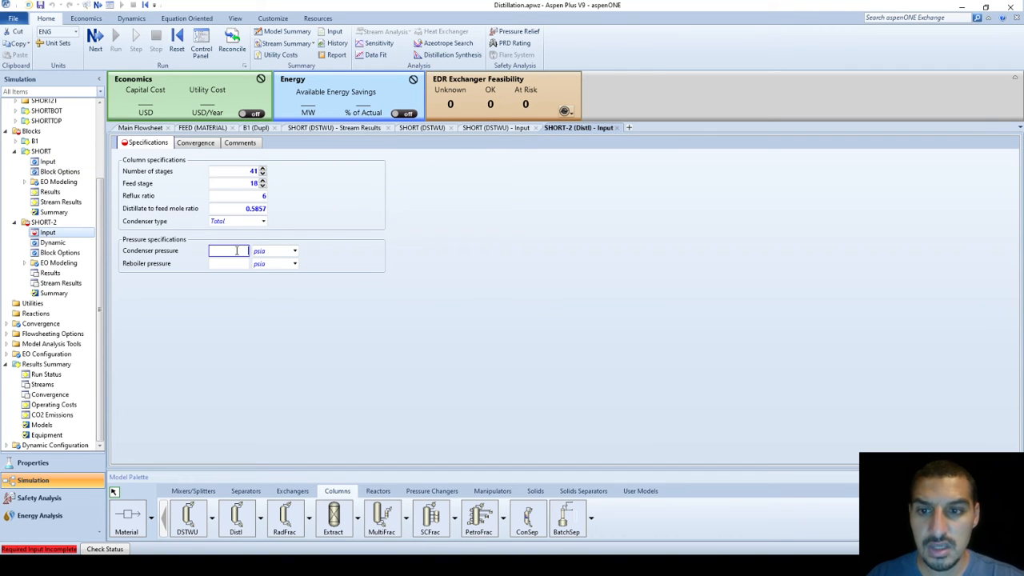
pyautogui.write('45')
pyautogui.press('Tab')
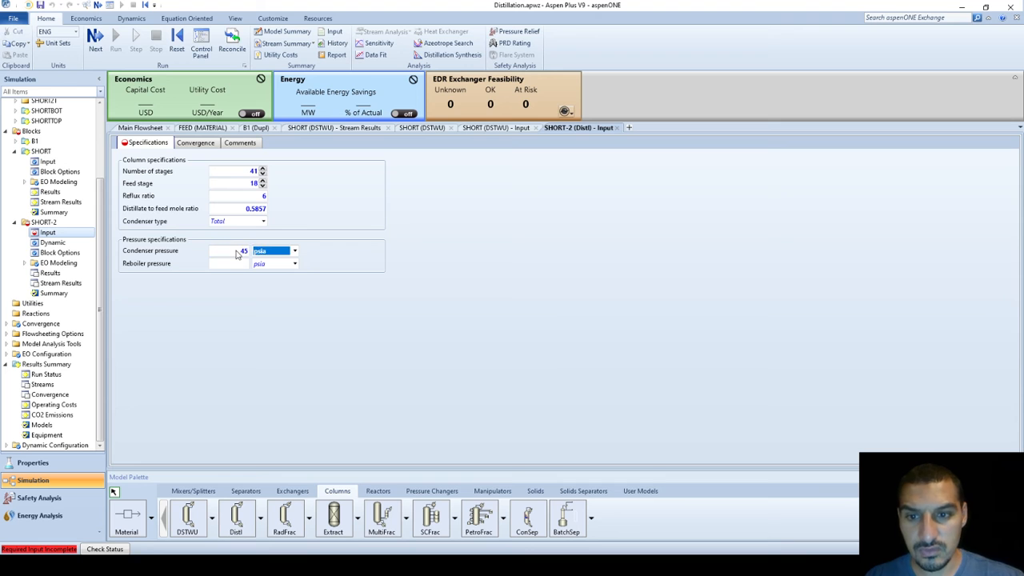
pyautogui.press('Tab')
pyautogui.write('105')
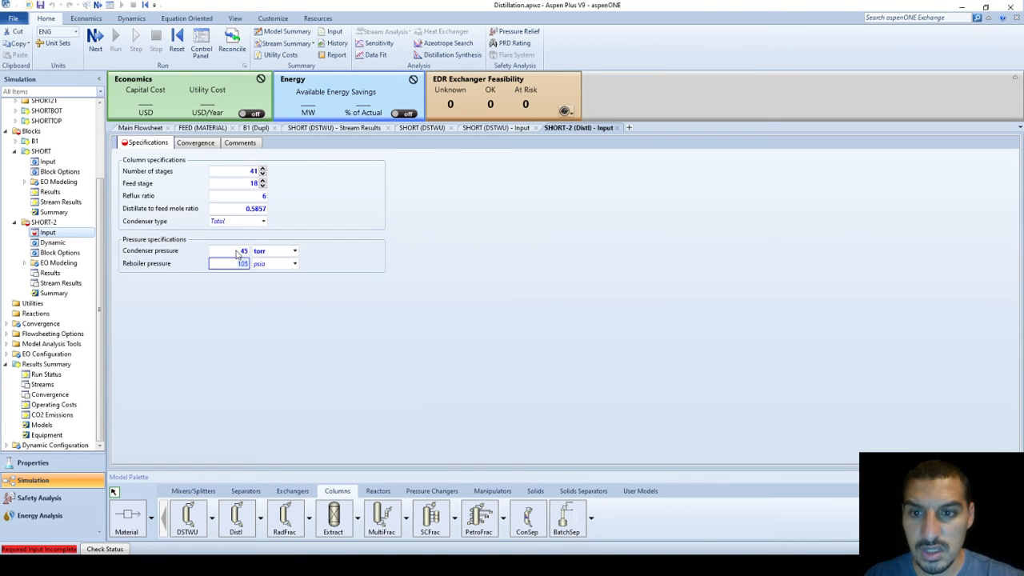
pyautogui.press('Tab')
pyautogui.write('torr')
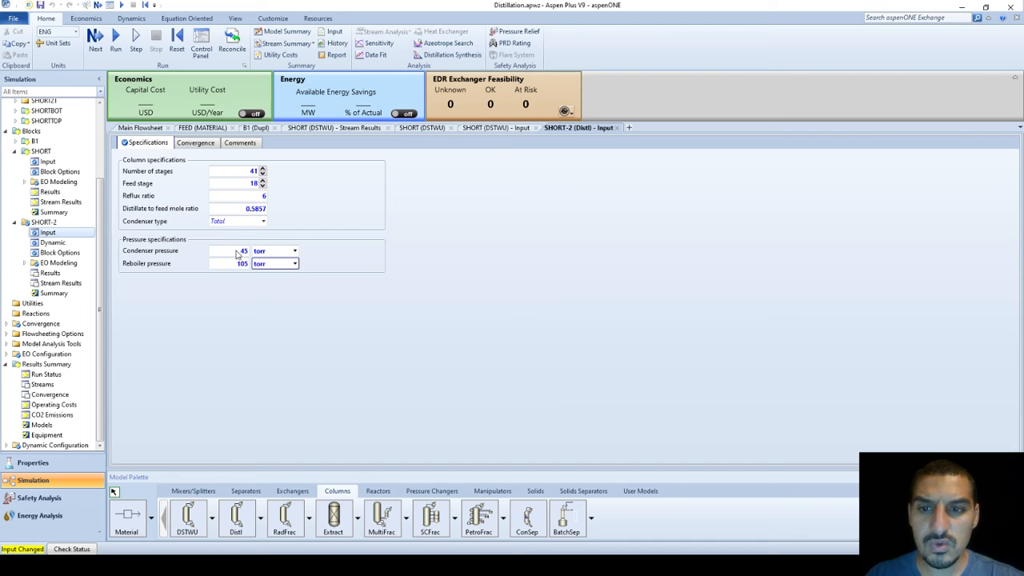
# Review the Convergence tab's valid phases setting, then return to the Specifications tab
pyautogui.click(194, 142)
pyautogui.click(264, 172)
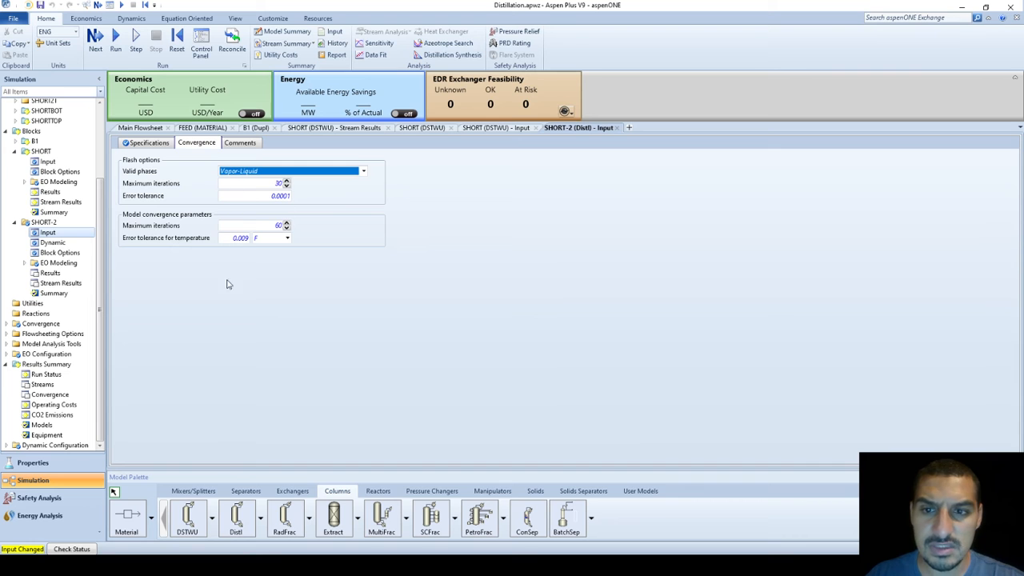
pyautogui.click(149, 149)
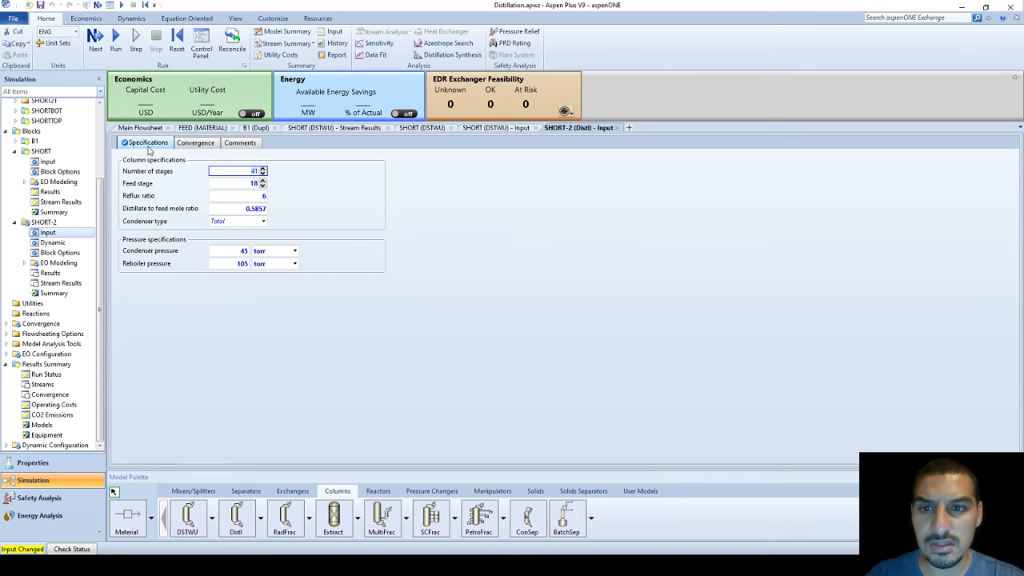
pyautogui.click(452, 323)
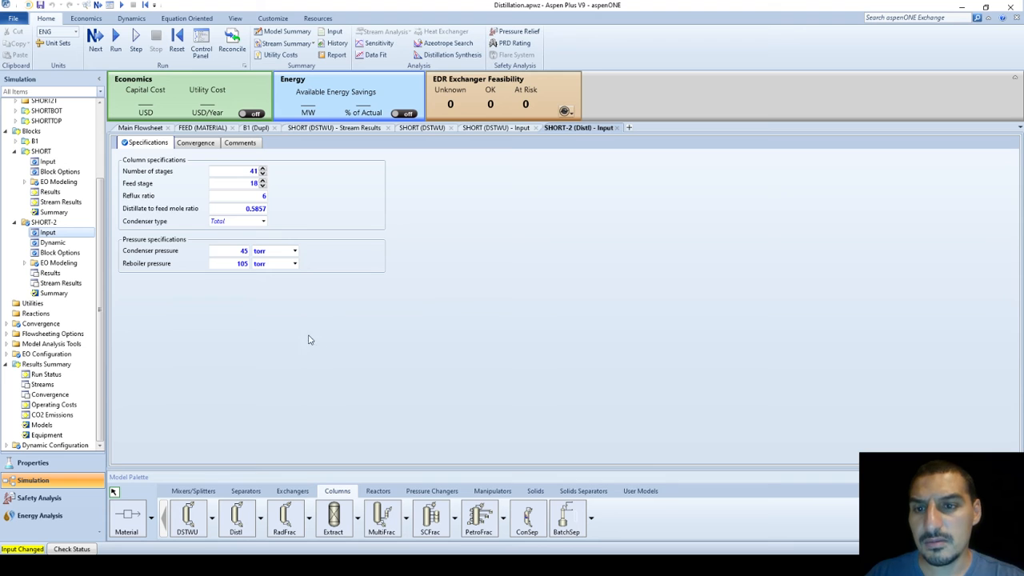
# Run the simulation from the Home ribbon until results are available
pyautogui.click(115, 40)
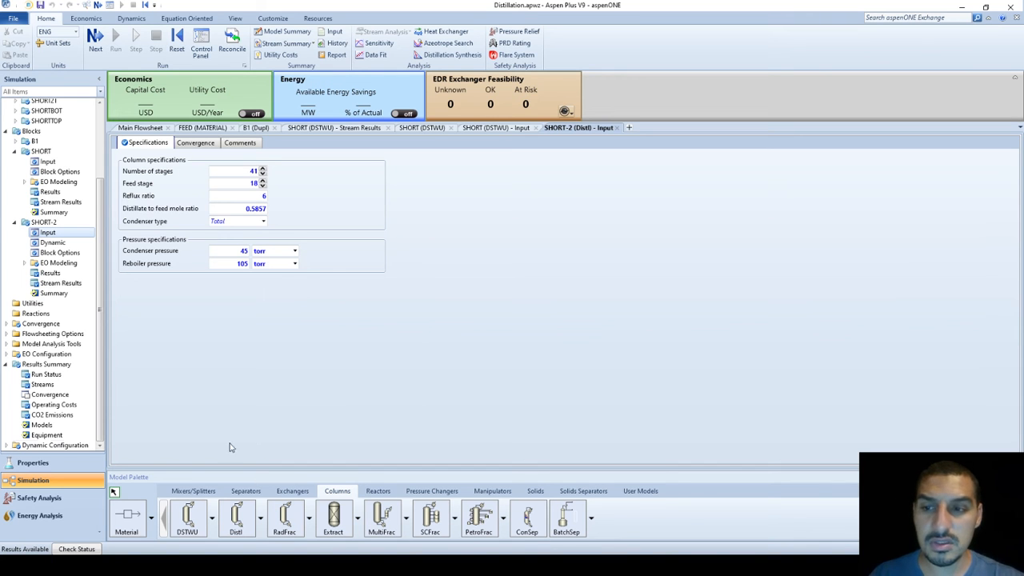
# Review SHORT-2's summary of duties and stage temperatures, then open its stream results table
pyautogui.click(85, 284)
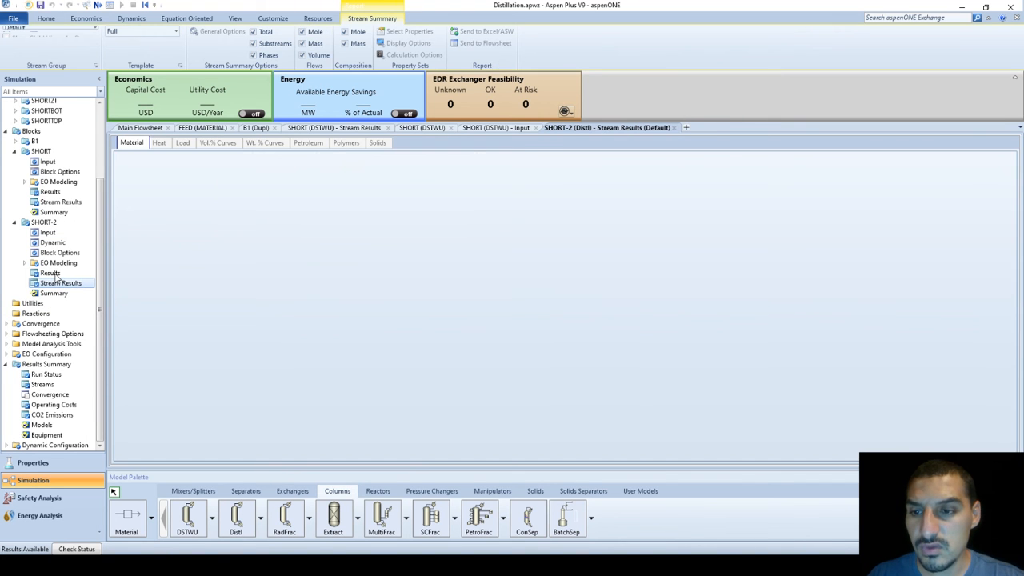
pyautogui.click(55, 274)
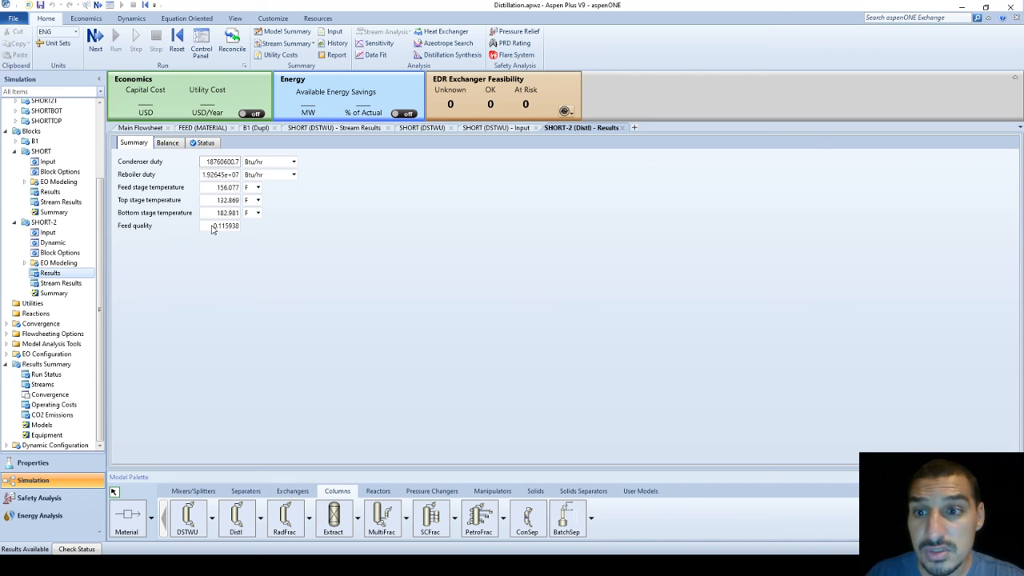
pyautogui.click(154, 230)
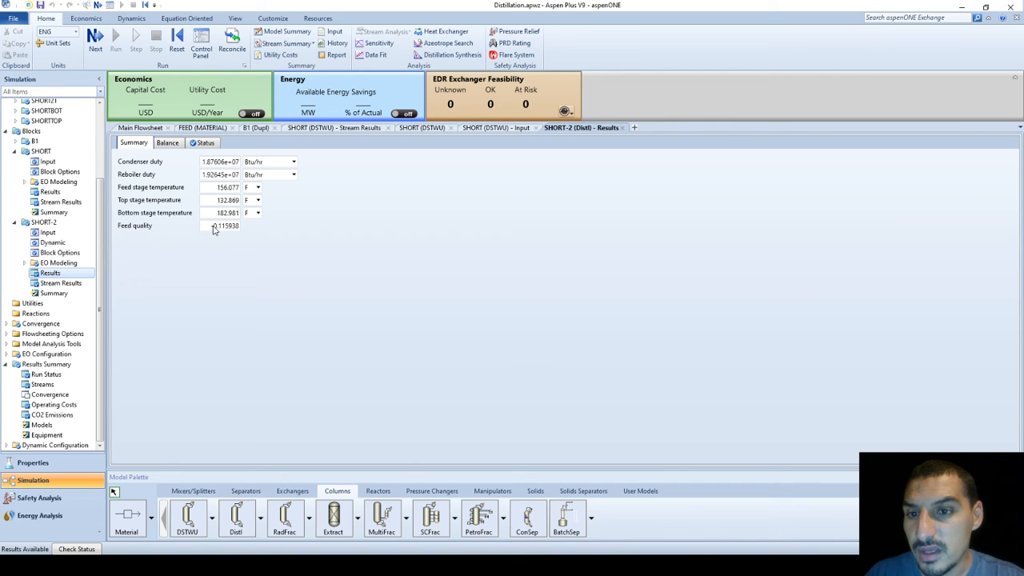
pyautogui.click(68, 284)
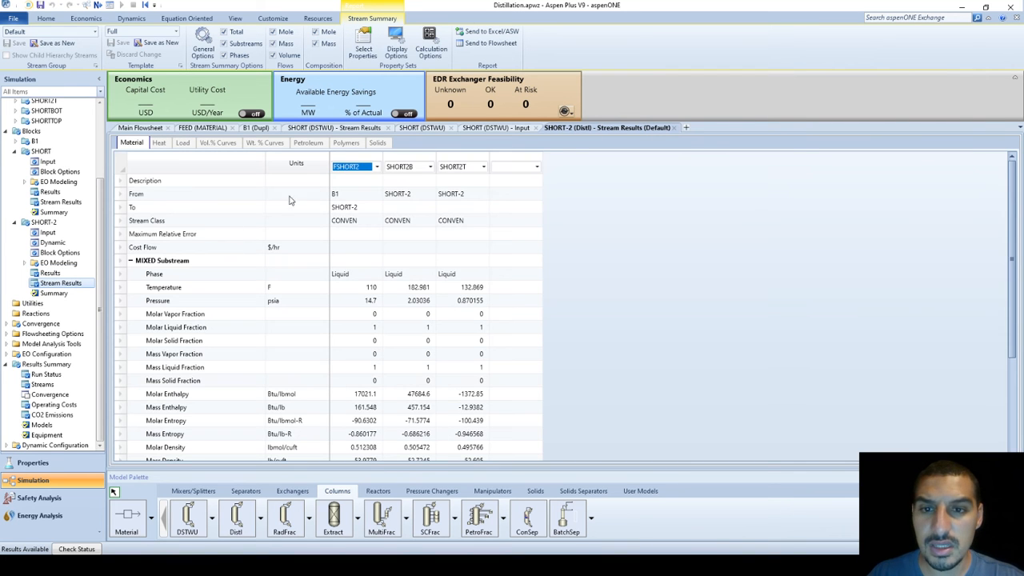
# Show SHORTTOP in the first stream column and SHORT2T in the second
pyautogui.click(376, 167)
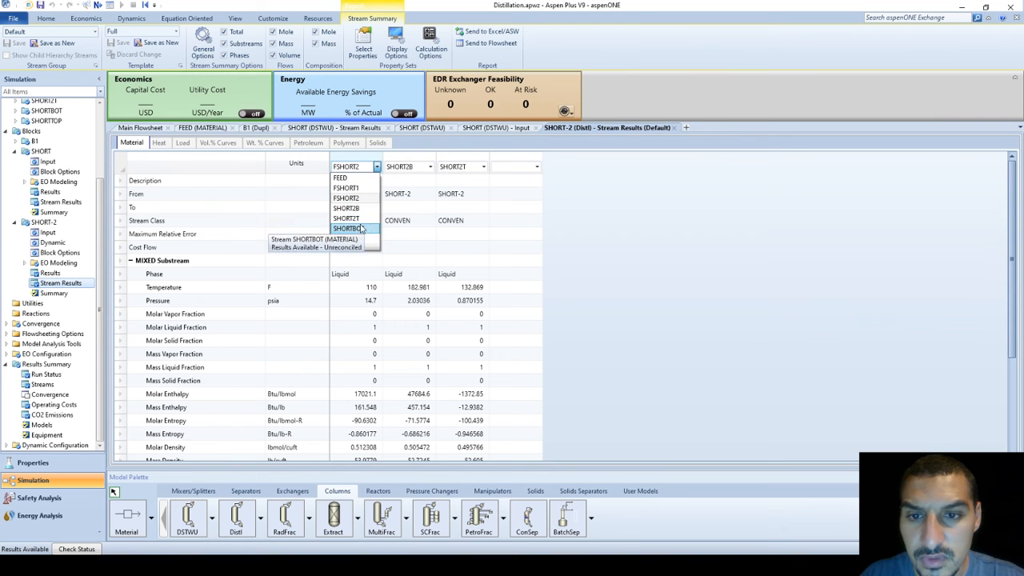
pyautogui.click(361, 221)
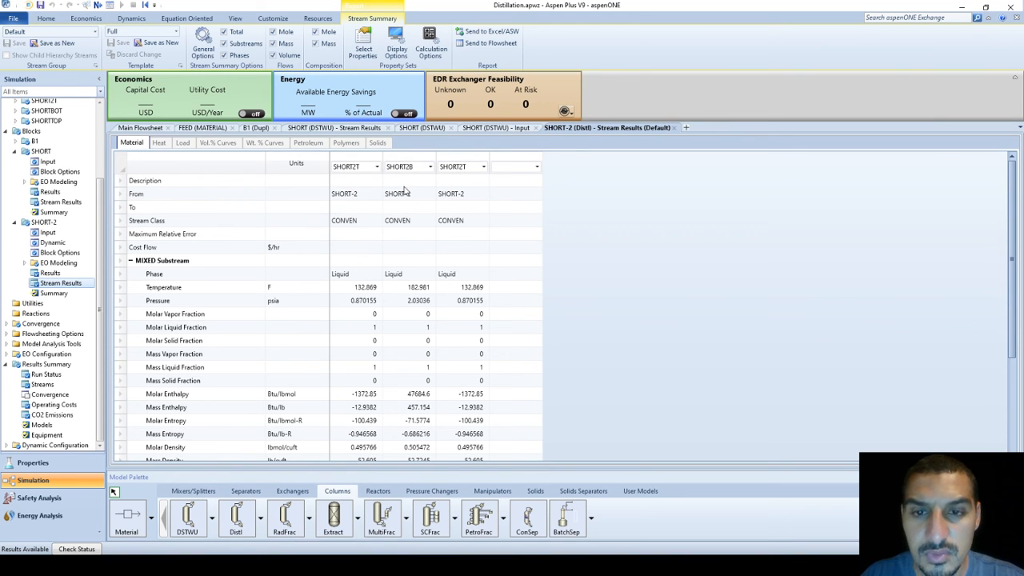
pyautogui.click(374, 167)
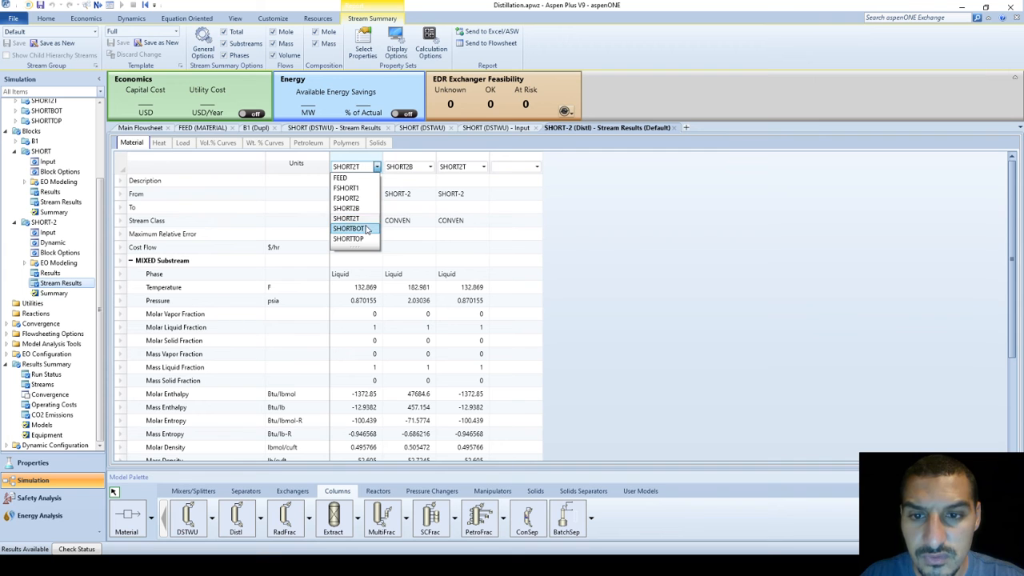
pyautogui.click(349, 238)
pyautogui.click(422, 166)
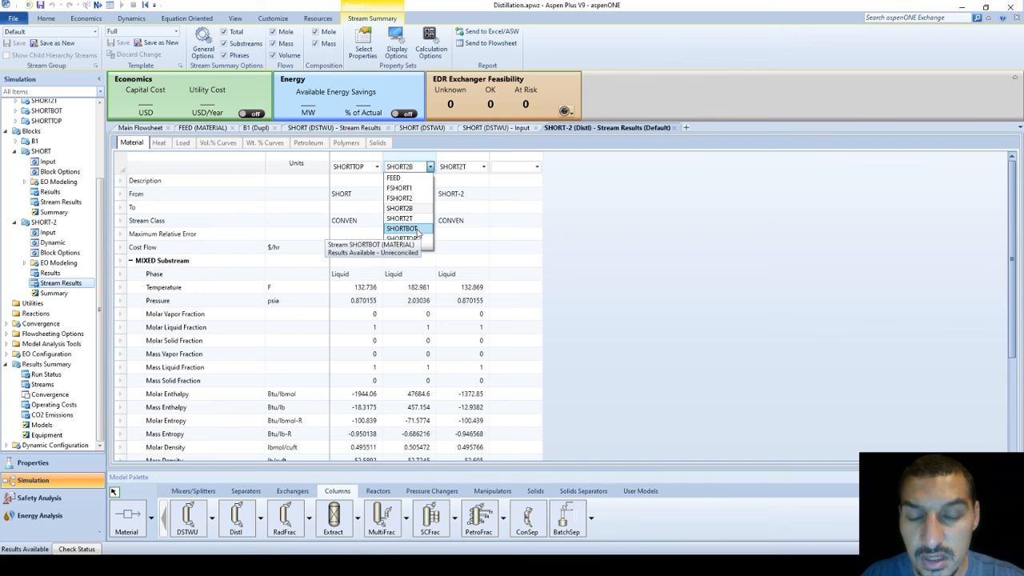
pyautogui.click(401, 219)
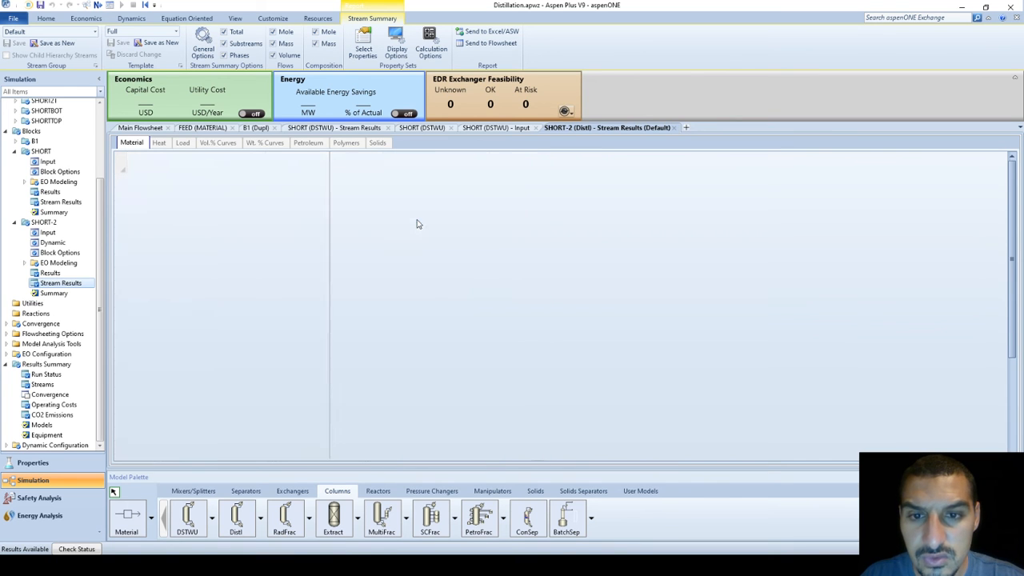
# Show SHORTBOT in the third stream column and SHORT2B in the fourth
pyautogui.click(477, 166)
pyautogui.click(484, 166)
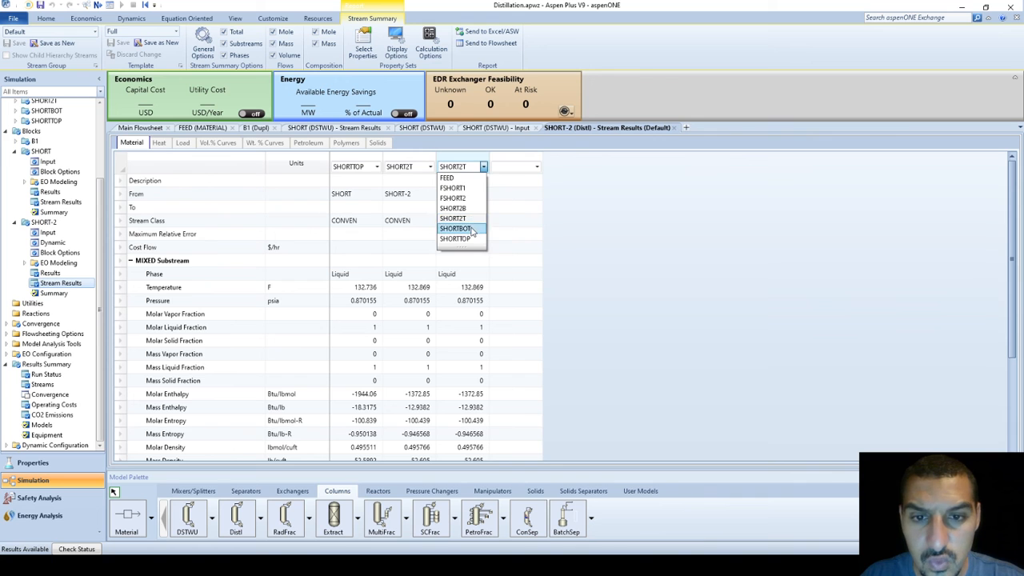
pyautogui.click(470, 228)
pyautogui.click(516, 168)
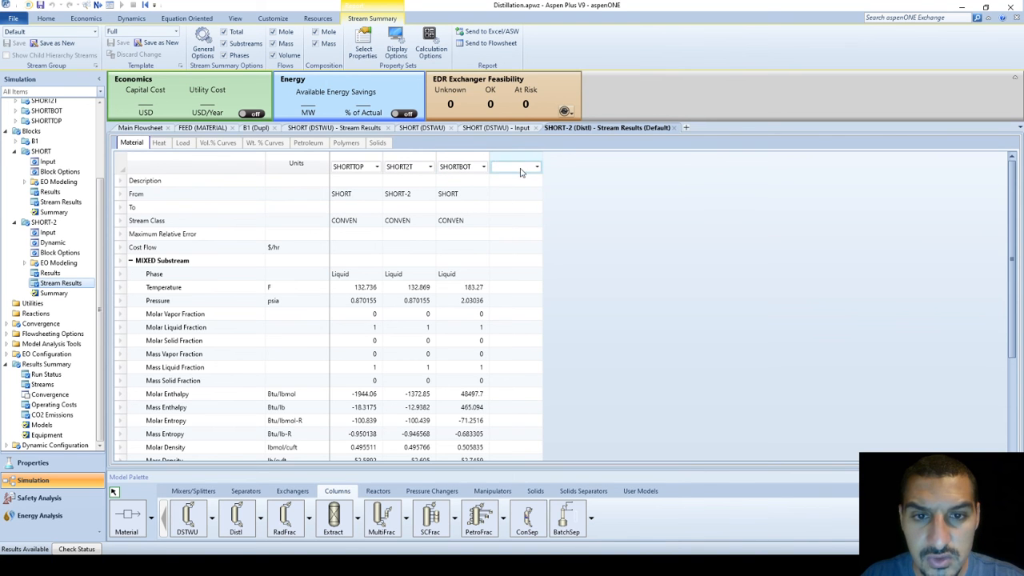
pyautogui.click(520, 170)
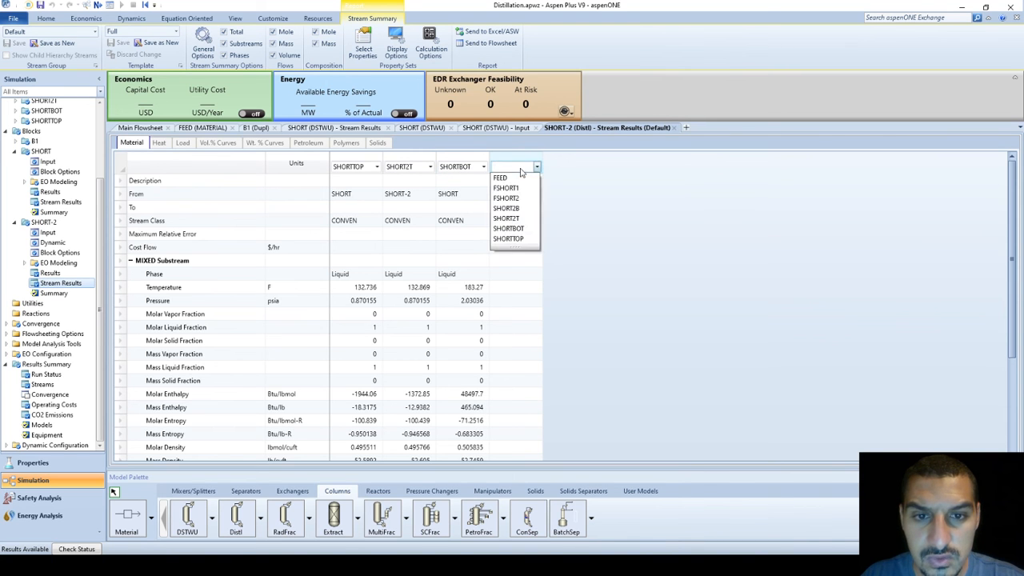
pyautogui.click(513, 211)
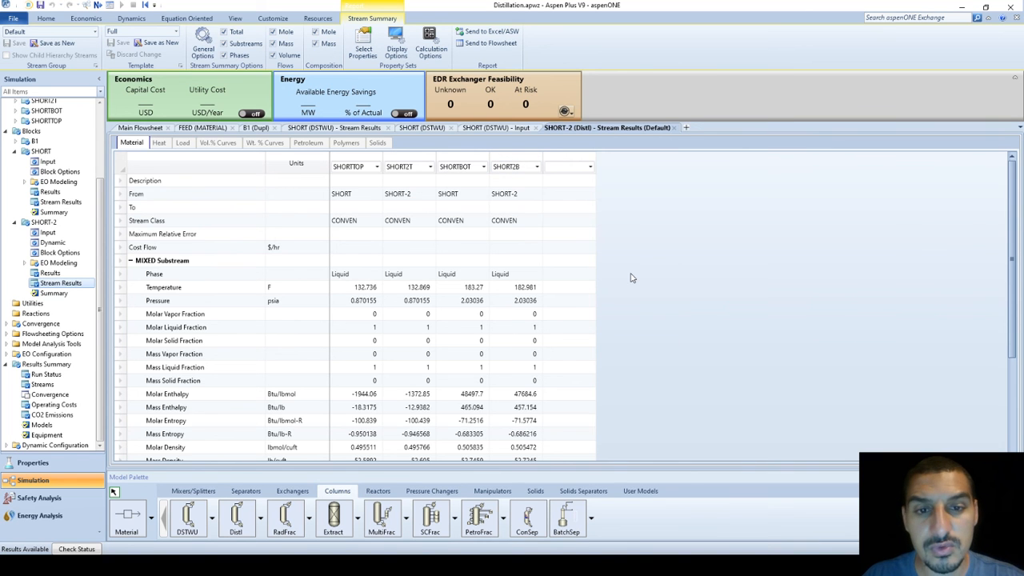
pyautogui.scroll(-3, 631, 277)
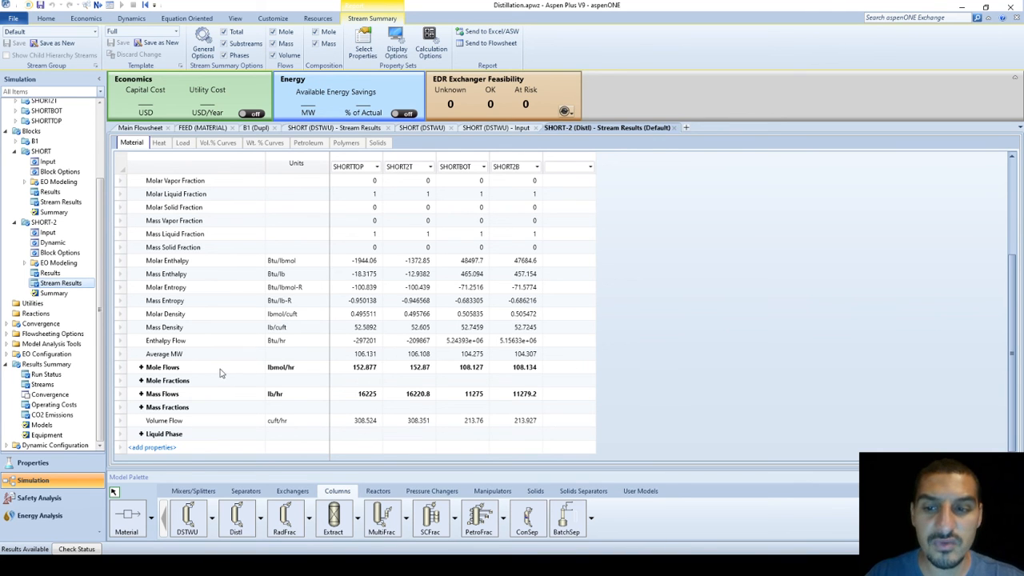
# Compare per-component EB and SM flows and mole fractions of SHORTTOP, SHORT2T, SHORTBOT and SHORT2B (tops EB 0.982081 vs 0.970736)
pyautogui.click(141, 368)
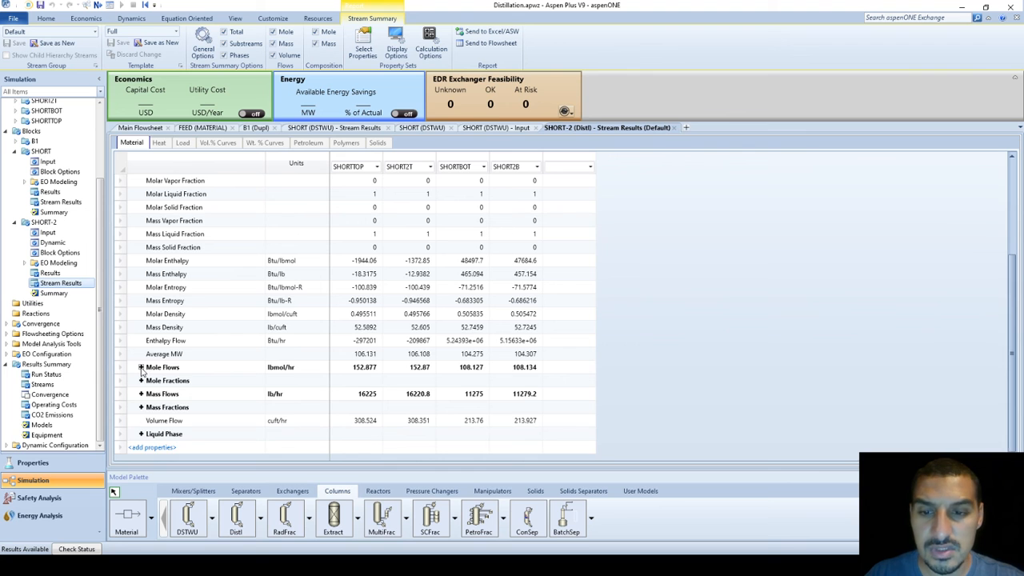
pyautogui.scroll(-1, 445, 402)
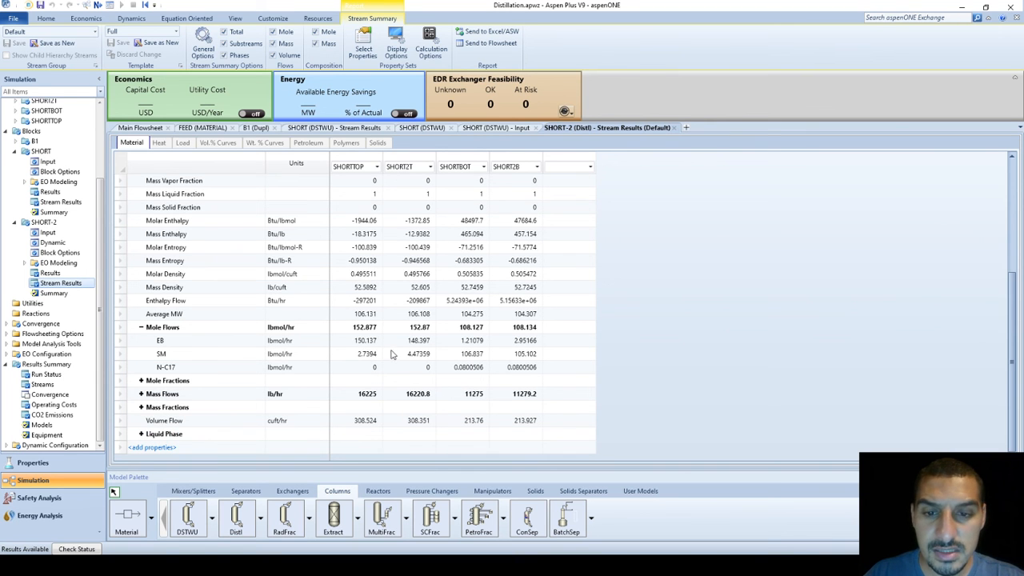
pyautogui.click(367, 342)
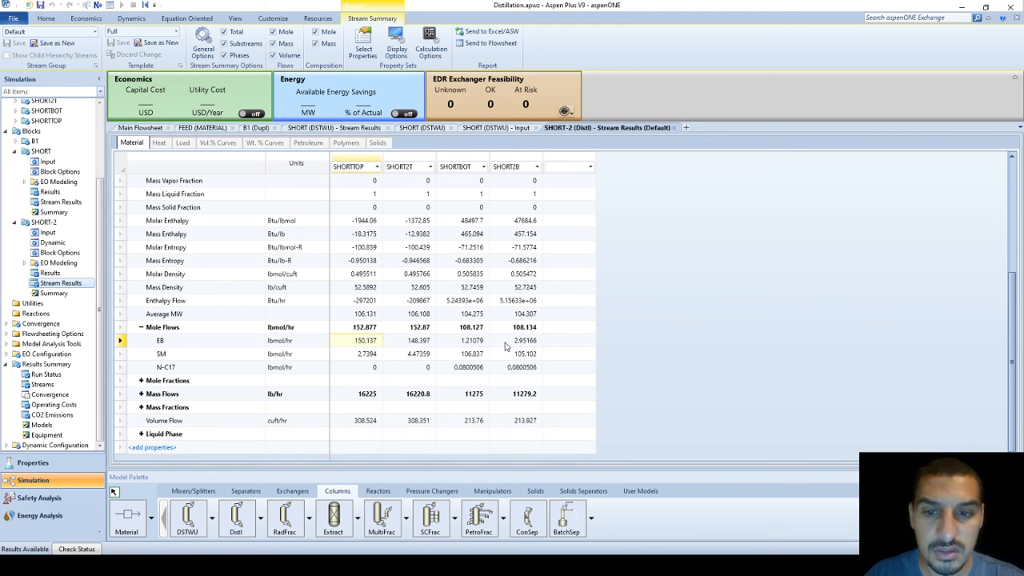
pyautogui.click(373, 353)
pyautogui.click(416, 355)
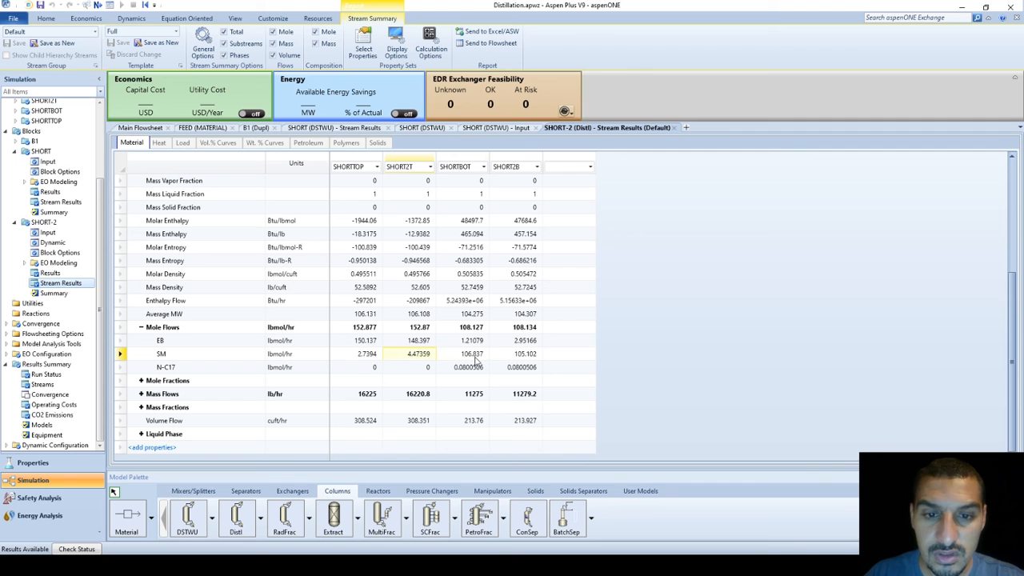
pyautogui.click(476, 360)
pyautogui.click(524, 360)
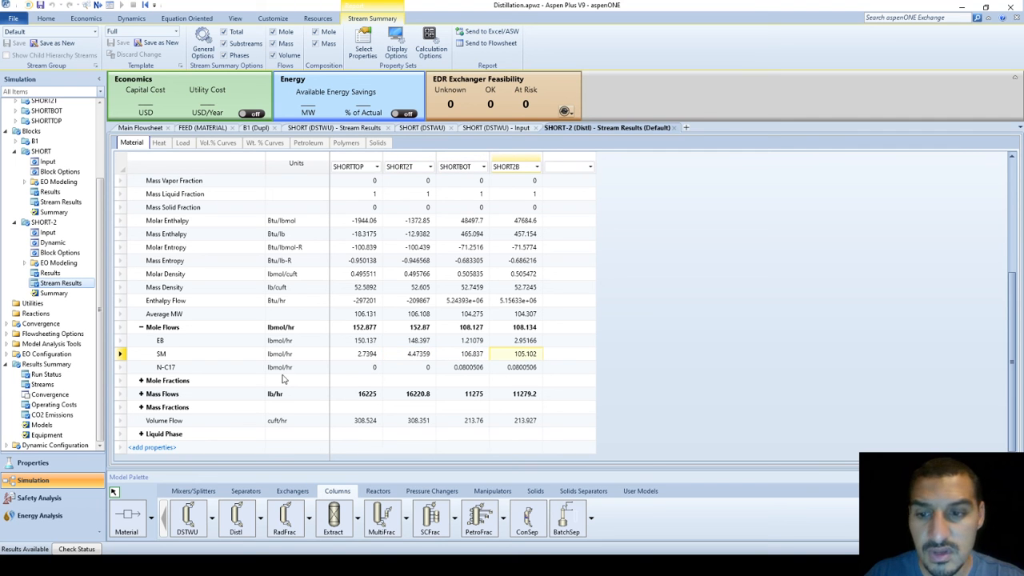
pyautogui.click(141, 381)
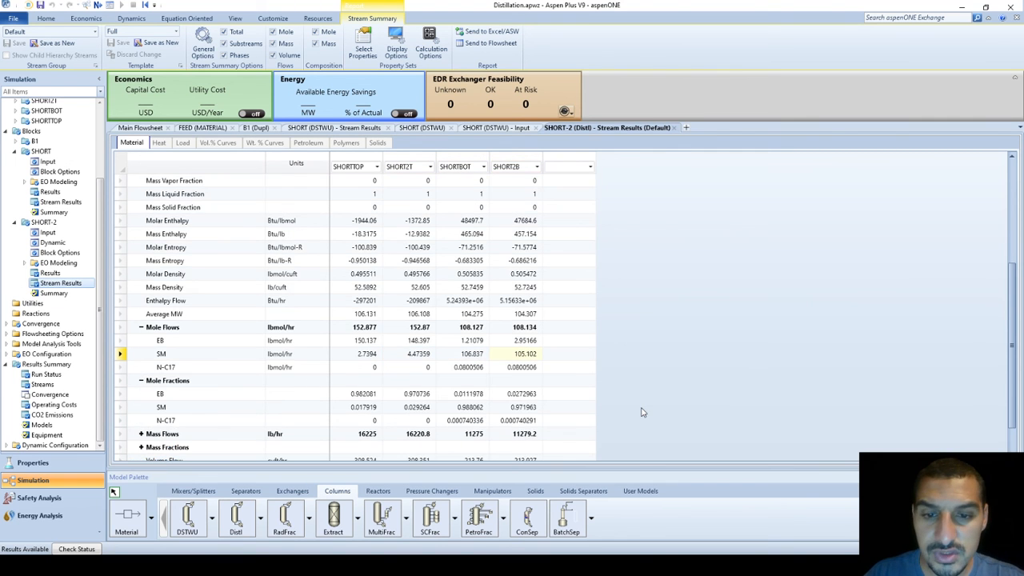
pyautogui.scroll(-1, 642, 412)
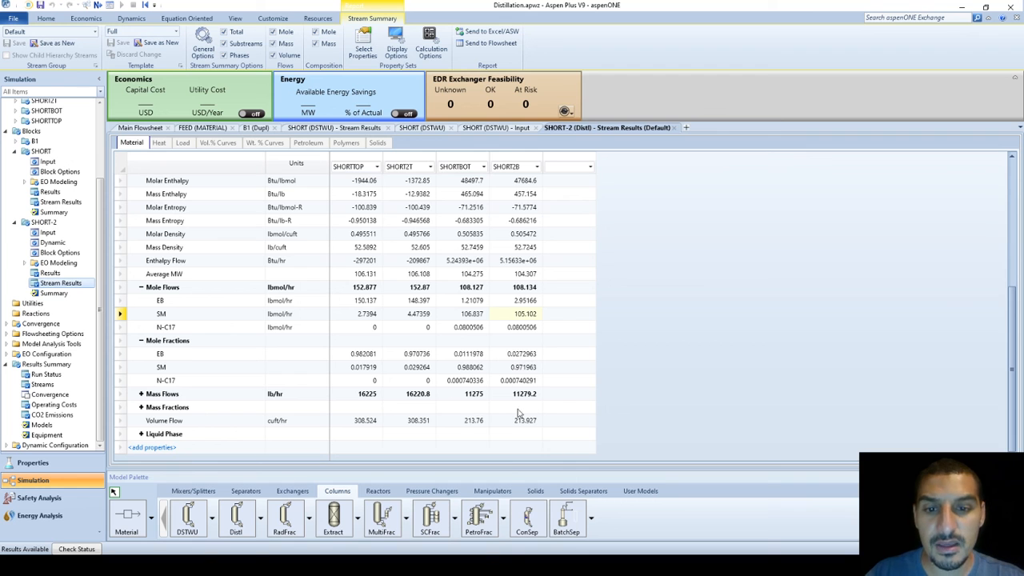